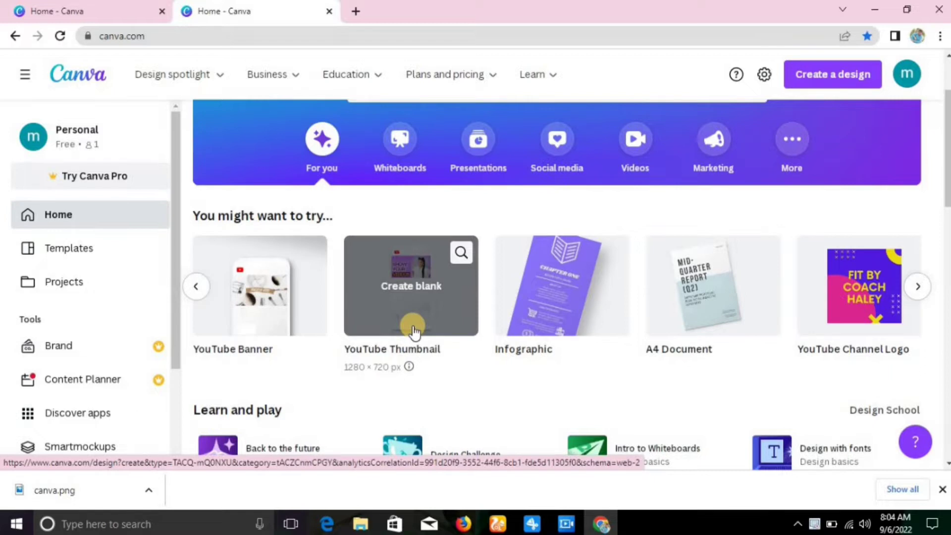
# Step: Create a blank YouTube Thumbnail design and look through its suggested templates
pyautogui.click(411, 298)
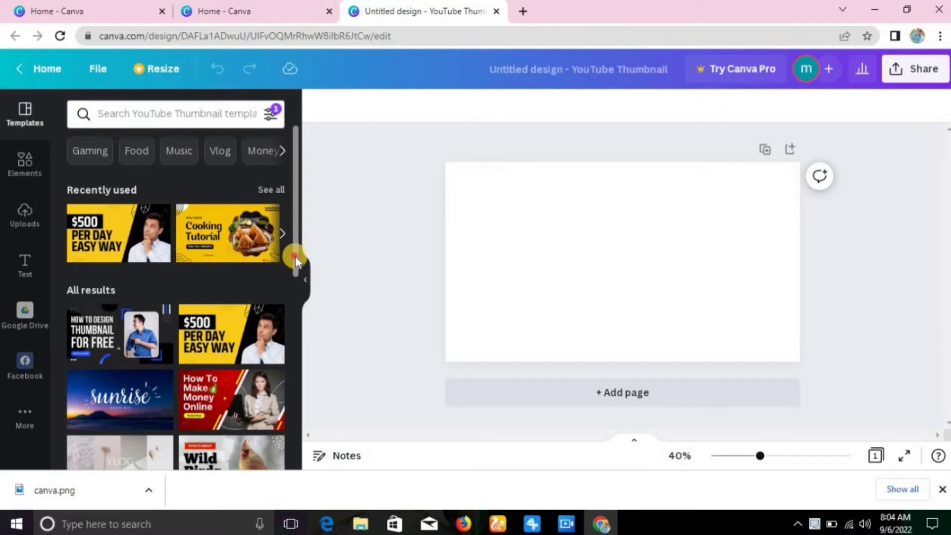
pyautogui.moveTo(295, 257); pyautogui.dragTo(312, 432)
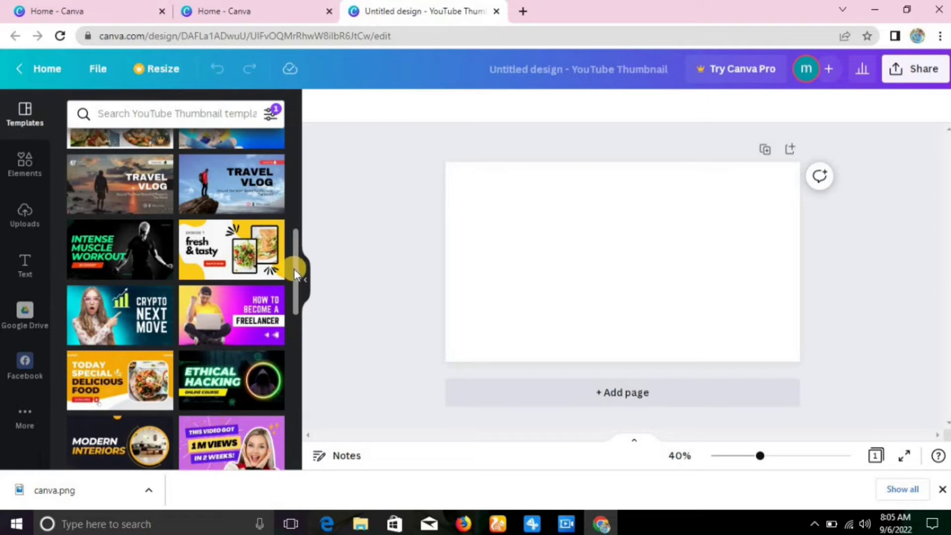
pyautogui.moveTo(294, 272); pyautogui.dragTo(287, 136)
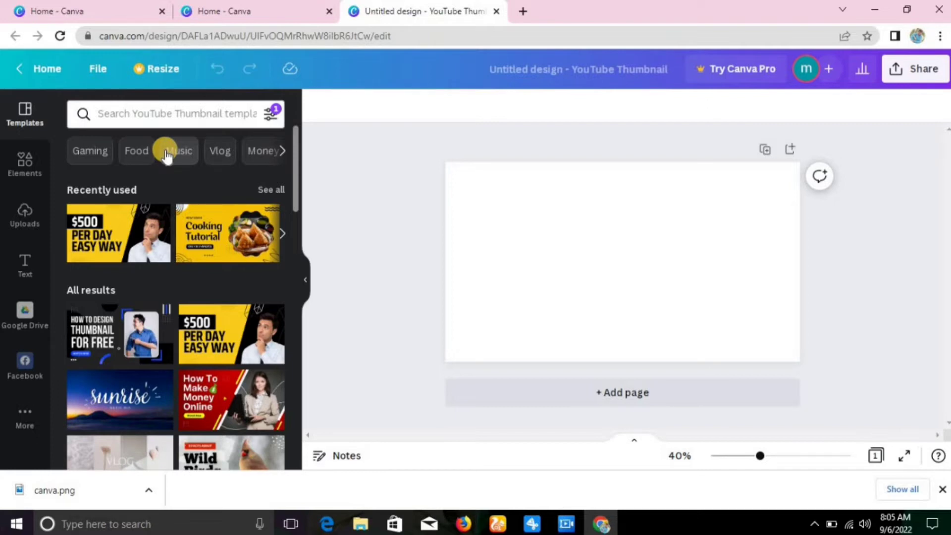
# Step: Filter the thumbnail templates by Vlog, look through the results and related categories, and clear the search
pyautogui.click(220, 157)
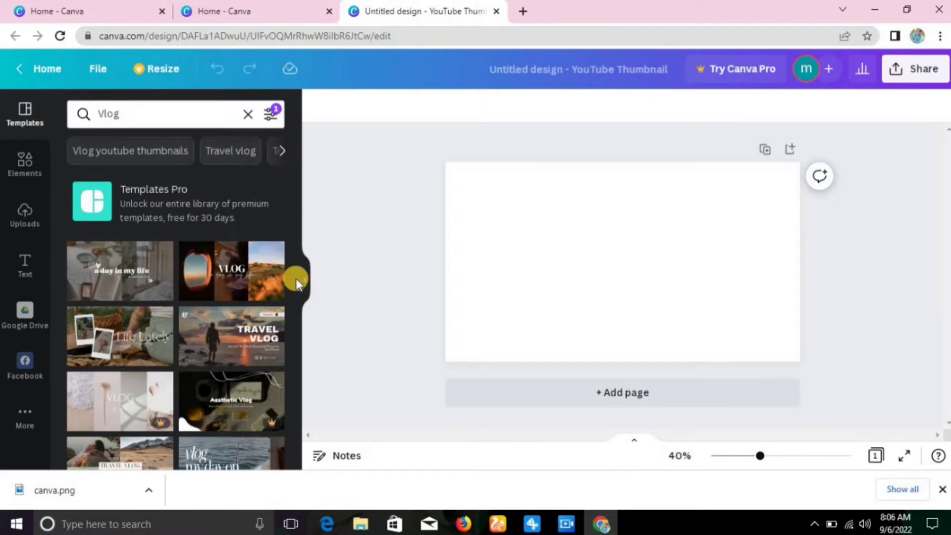
pyautogui.moveTo(295, 278); pyautogui.dragTo(310, 326)
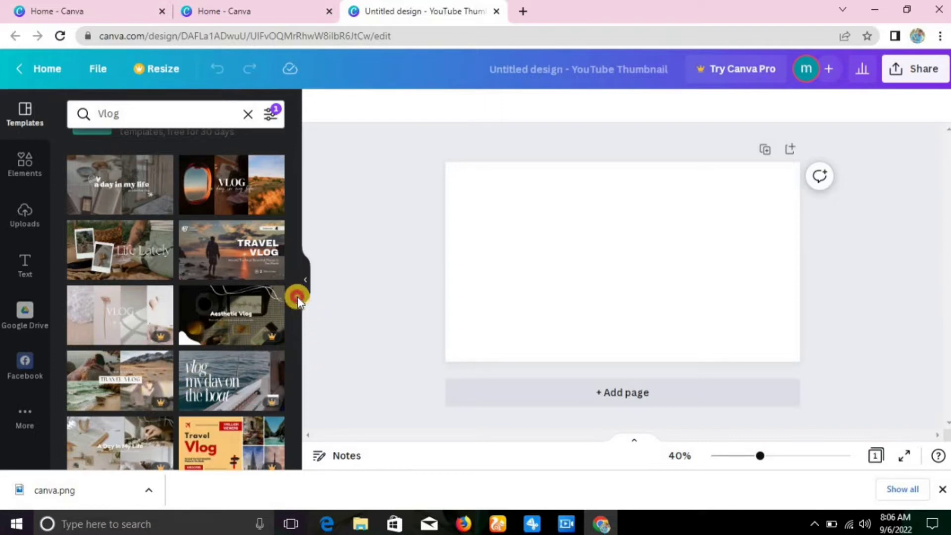
pyautogui.moveTo(295, 261); pyautogui.dragTo(295, 187)
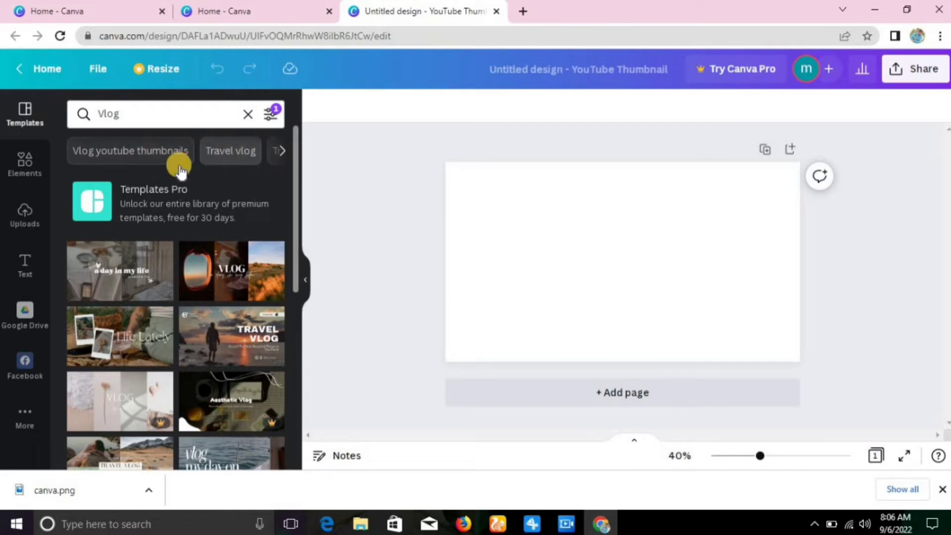
pyautogui.click(283, 153)
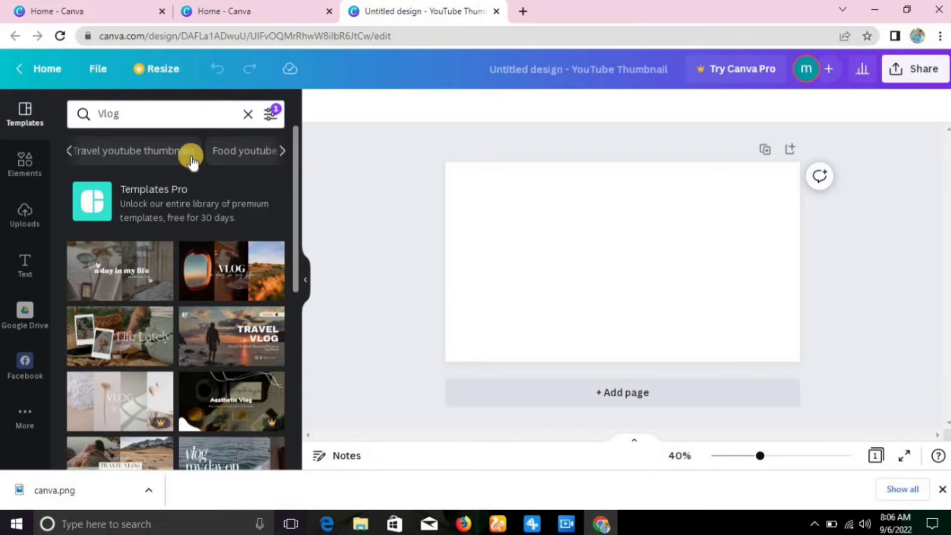
pyautogui.click(283, 151)
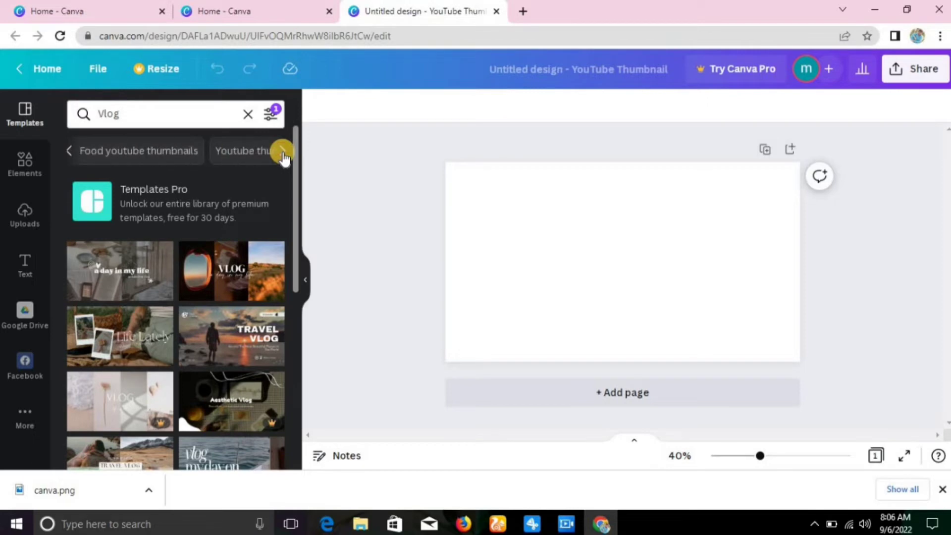
pyautogui.click(248, 114)
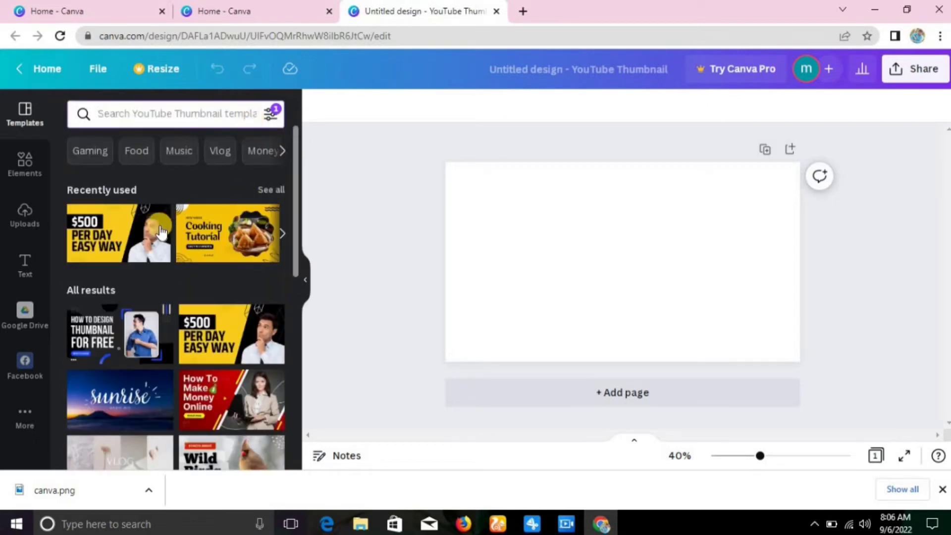
# Step: Apply the yellow "$500 PER DAY EASY WAY" template and remove the man's photo from its black area
pyautogui.click(218, 325)
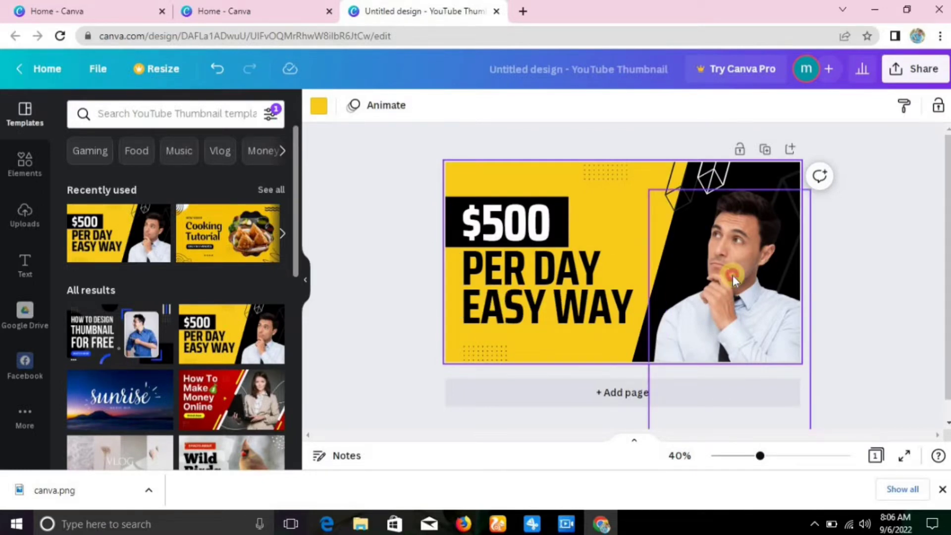
pyautogui.moveTo(732, 275); pyautogui.dragTo(830, 407)
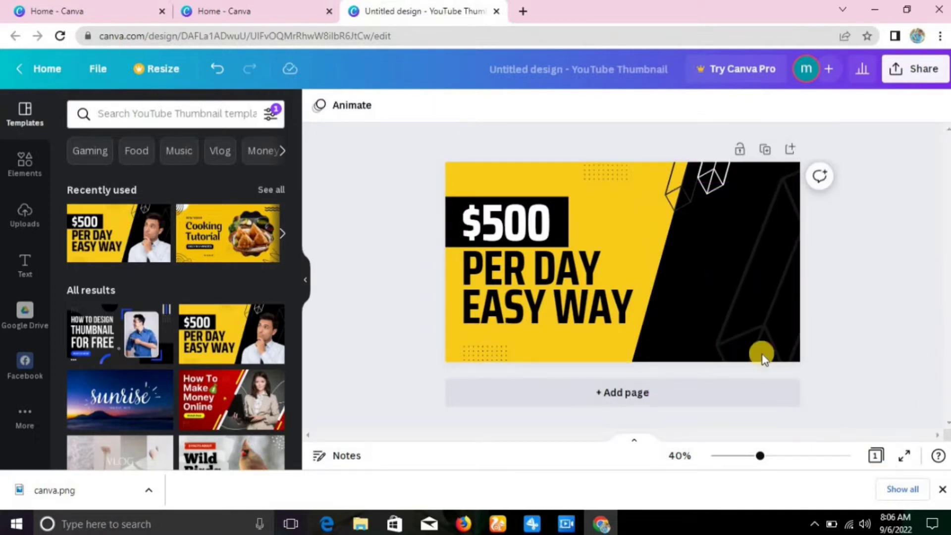
pyautogui.moveTo(679, 332); pyautogui.dragTo(686, 331)
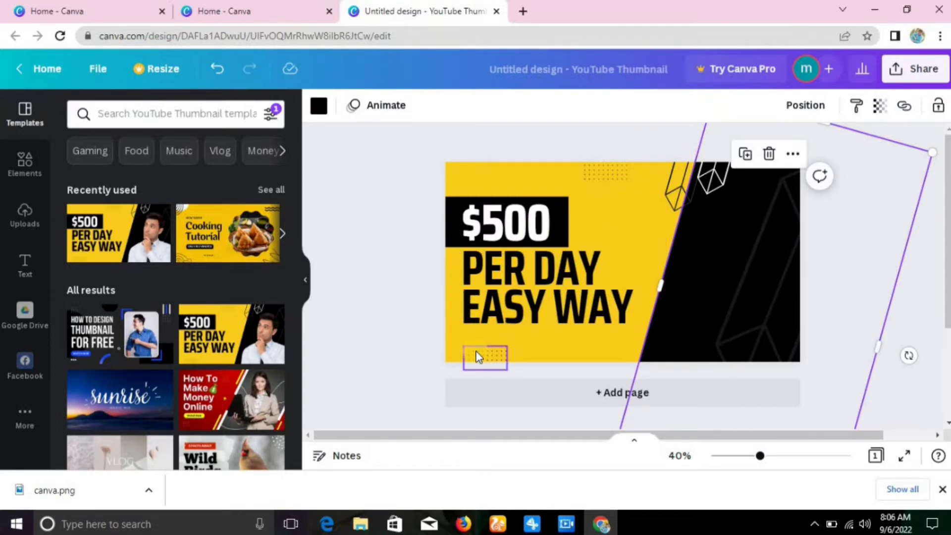
pyautogui.click(418, 324)
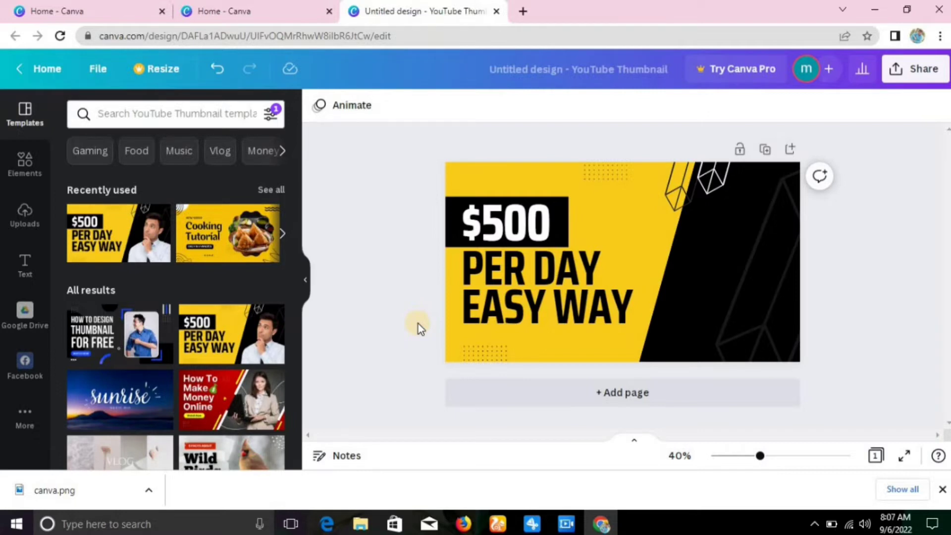
# Step: Add the recently used tall rectangular frame and enlarge it over the black area up to the page's right edge
pyautogui.click(17, 171)
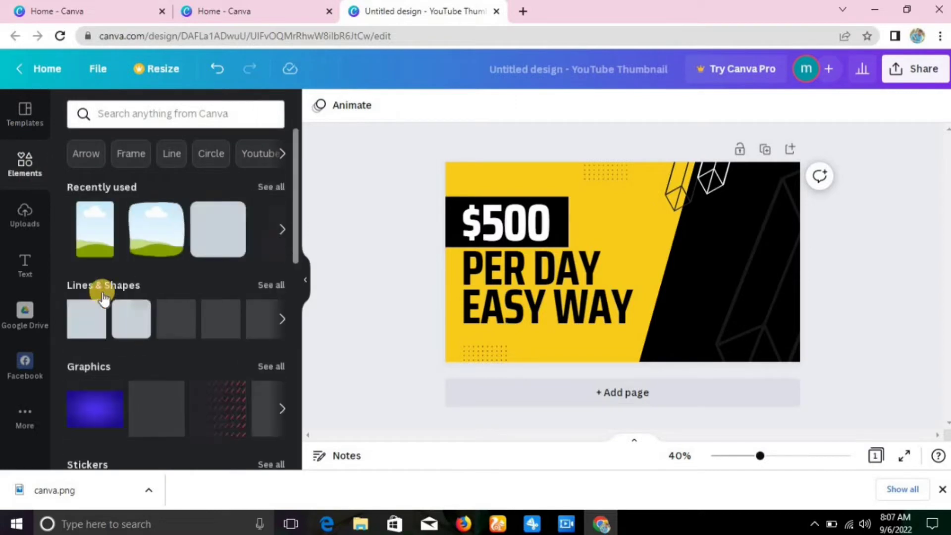
pyautogui.click(95, 248)
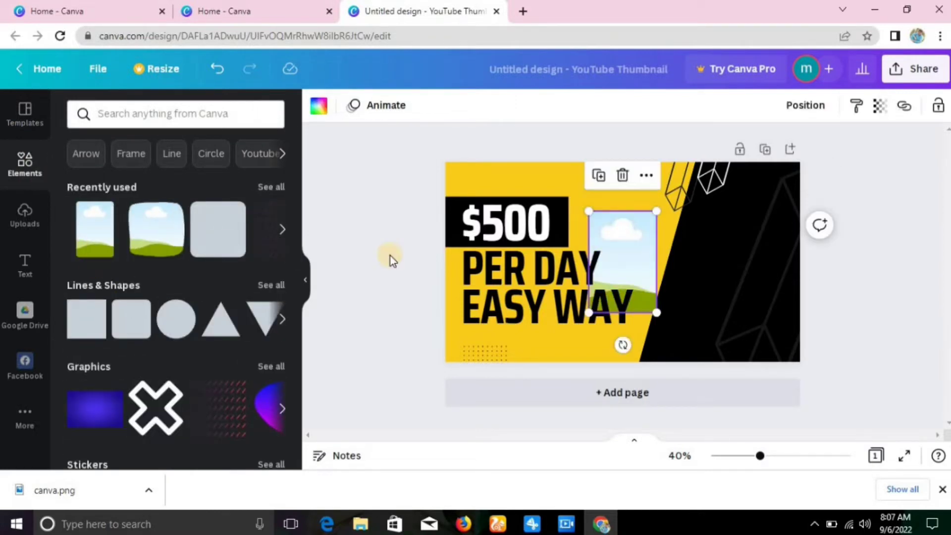
pyautogui.moveTo(634, 227); pyautogui.dragTo(726, 224)
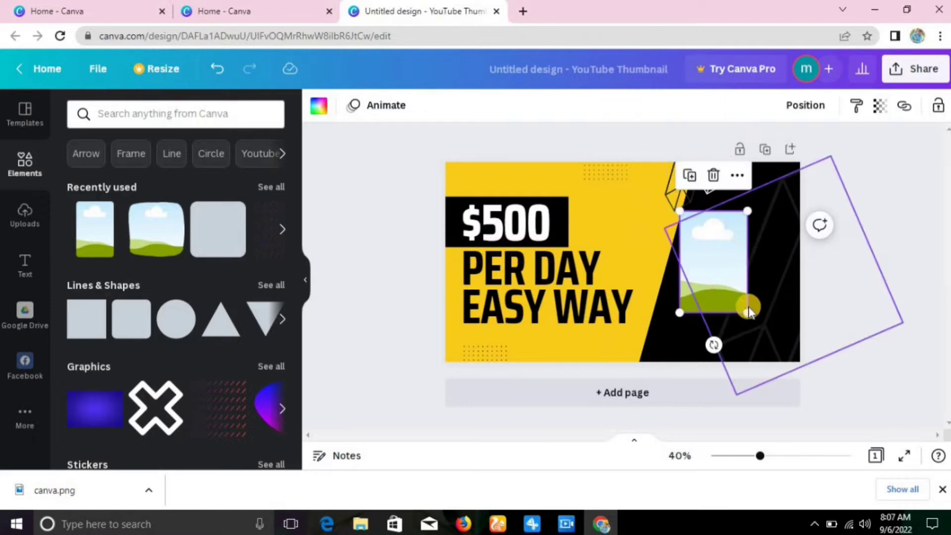
pyautogui.moveTo(752, 308); pyautogui.dragTo(867, 340)
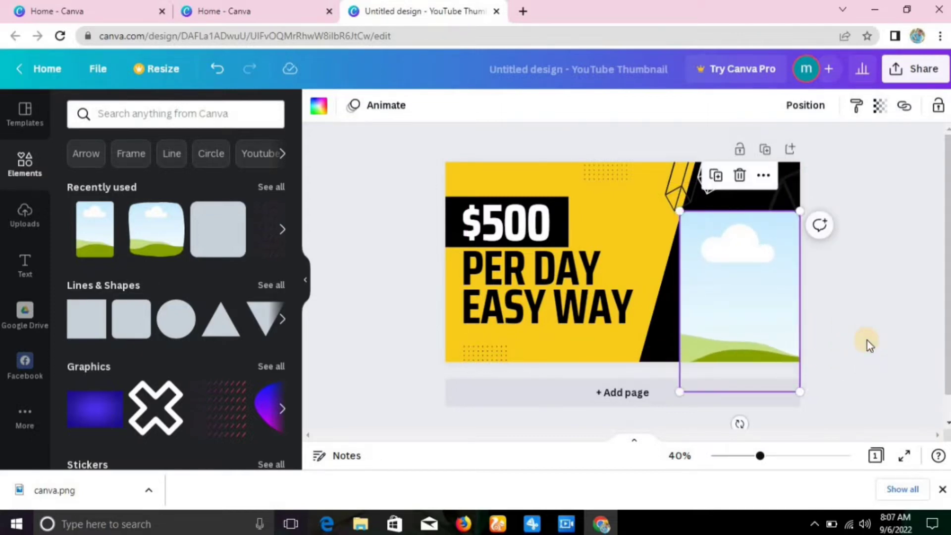
pyautogui.click(346, 280)
# Step: Fill the frame with the uploaded photo of a man sitting on outdoor steps
pyautogui.click(36, 231)
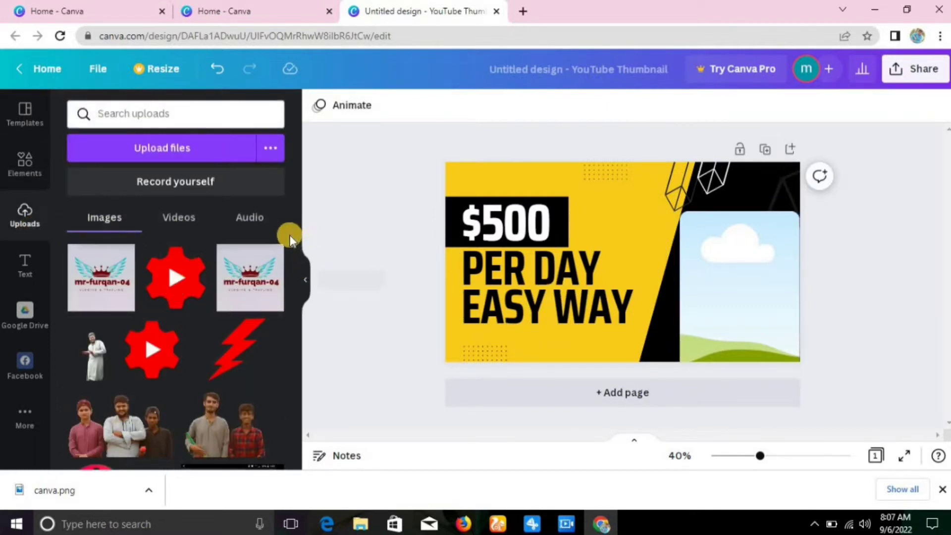
pyautogui.moveTo(295, 251); pyautogui.dragTo(325, 460)
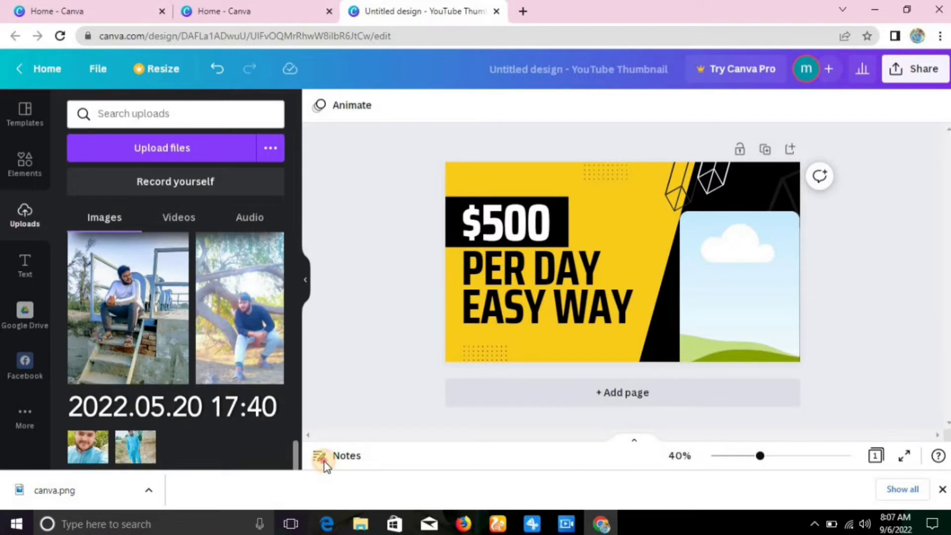
pyautogui.click(157, 338)
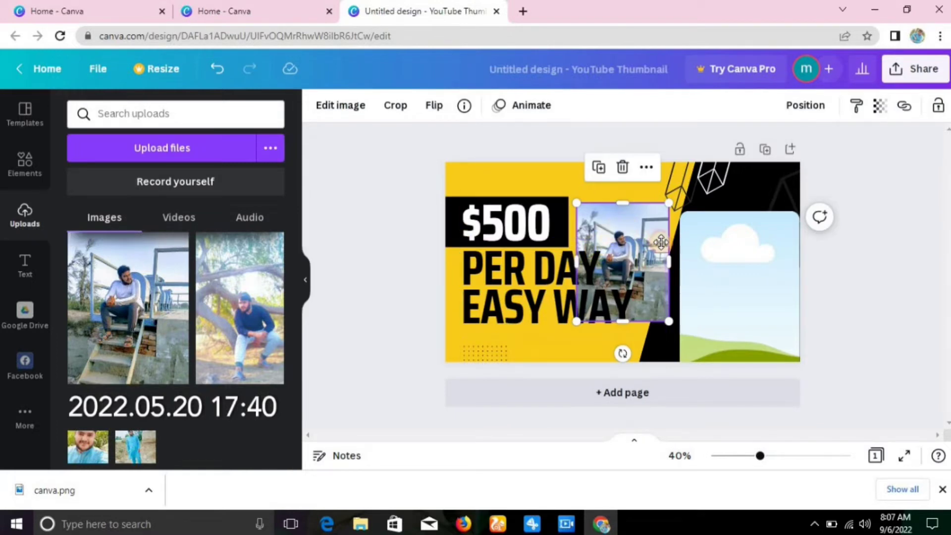
pyautogui.moveTo(617, 231); pyautogui.dragTo(719, 260)
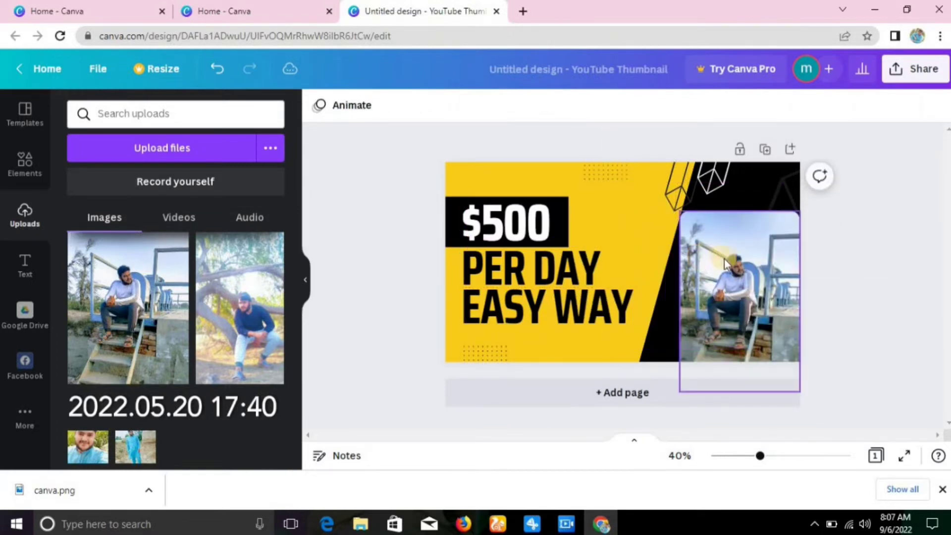
# Step: Send the framed photo to the back of the thumbnail's layers
pyautogui.click(735, 262)
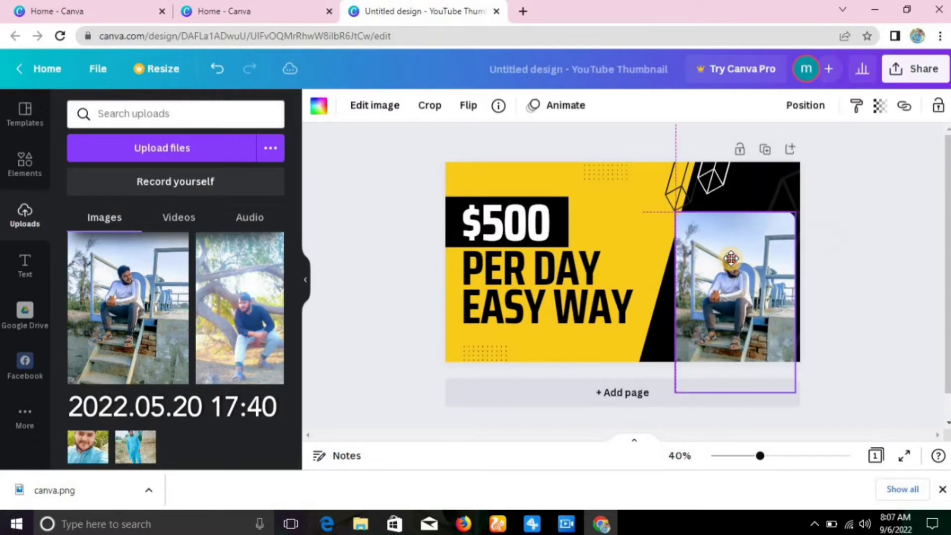
pyautogui.rightClick(733, 259)
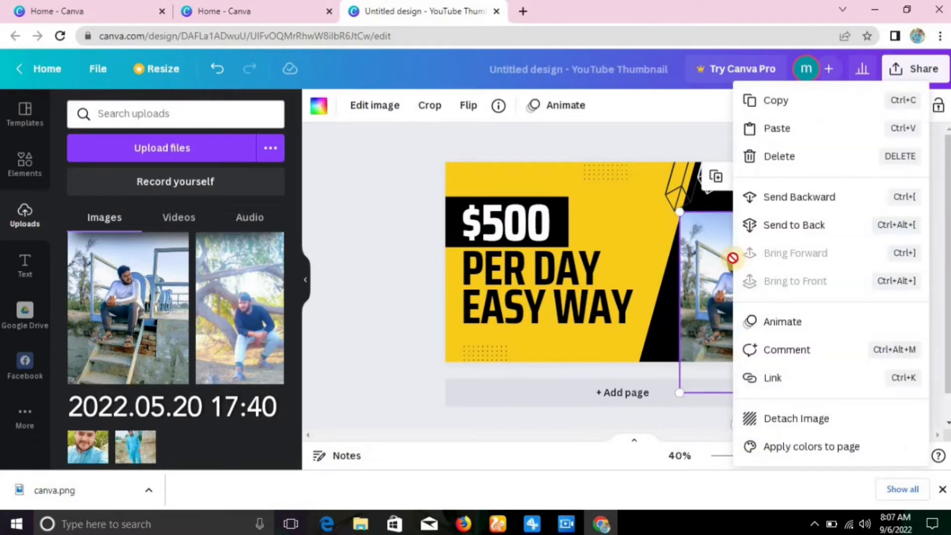
pyautogui.click(751, 229)
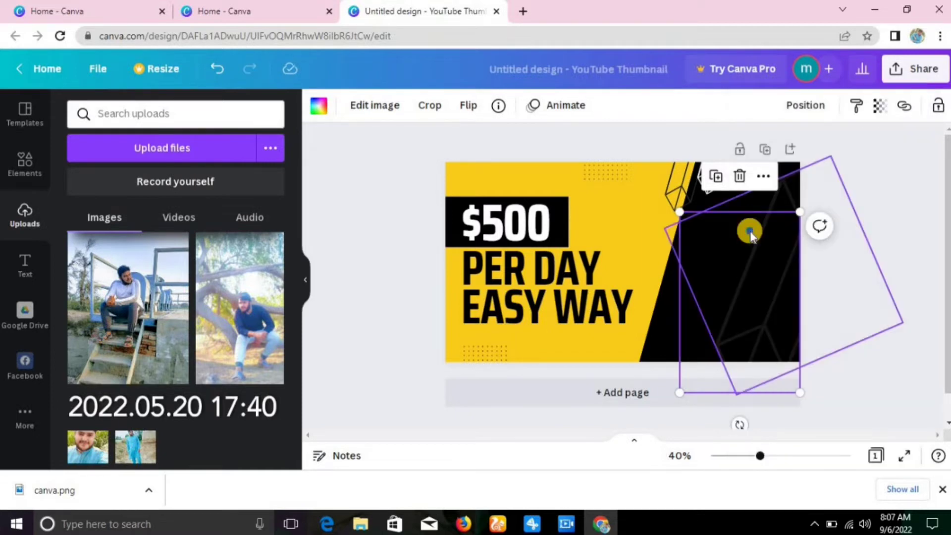
# Step: Shift the line graphic and black shape aside and bring the framed photo in front of the black shape
pyautogui.click(750, 231)
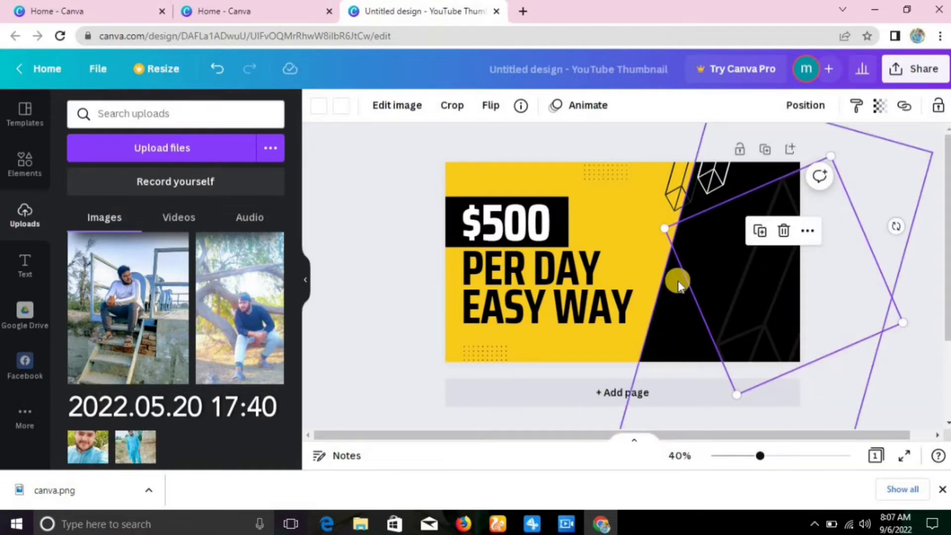
pyautogui.click(856, 304)
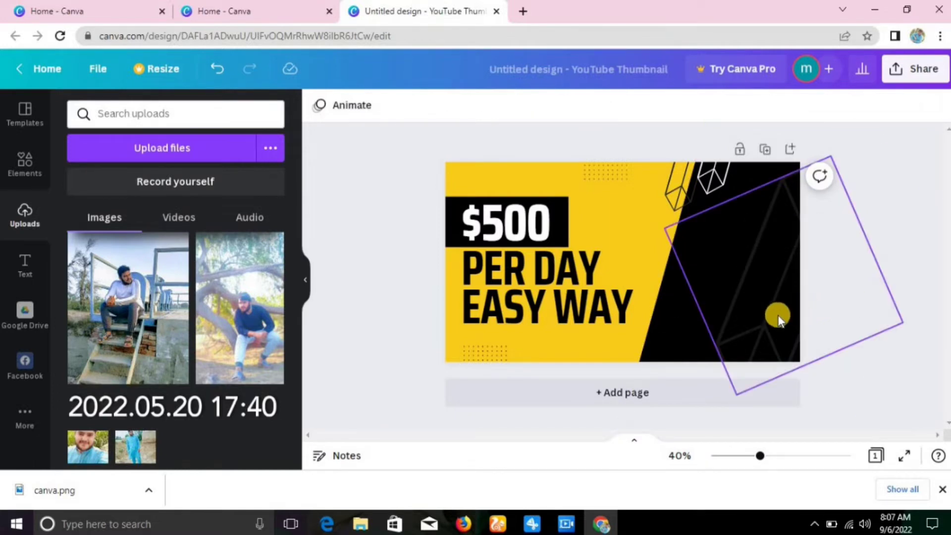
pyautogui.moveTo(777, 314); pyautogui.dragTo(688, 334)
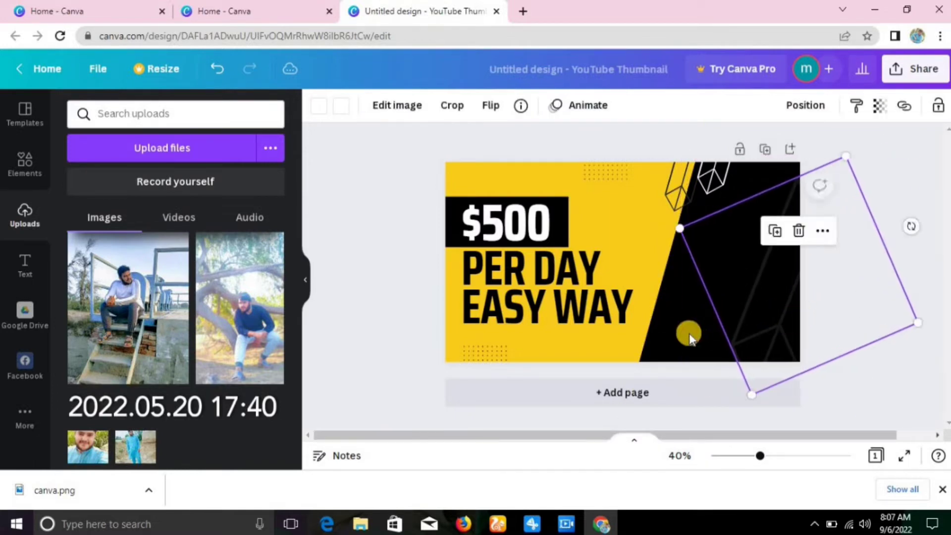
pyautogui.click(723, 330)
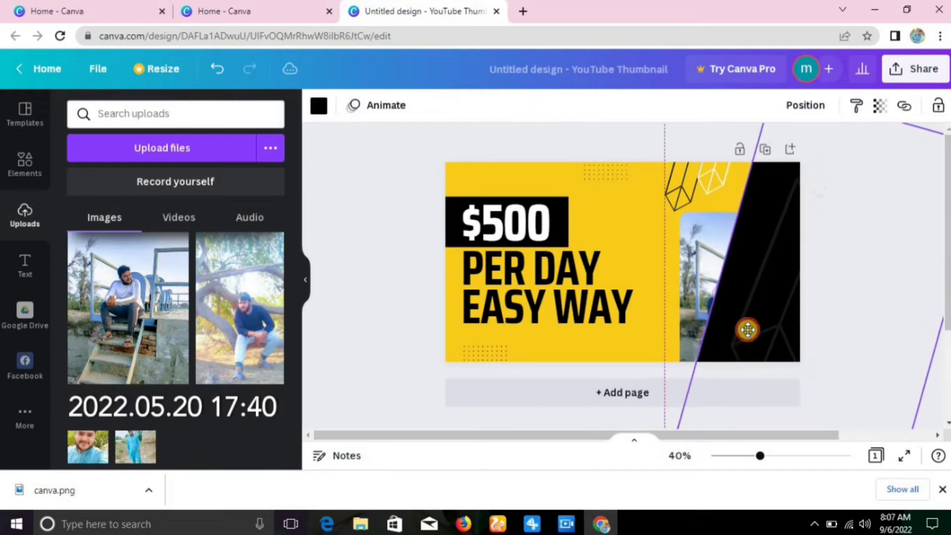
pyautogui.click(696, 304)
pyautogui.rightClick(695, 304)
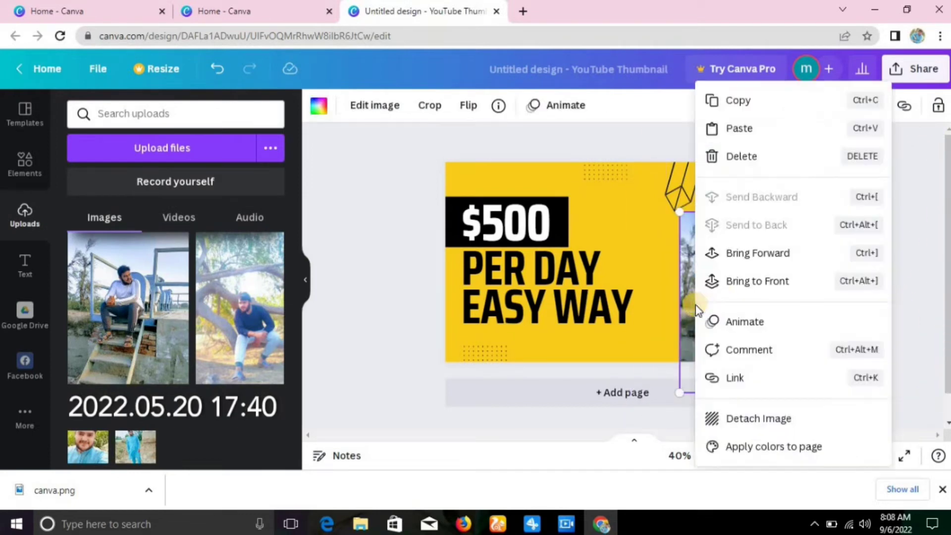
pyautogui.click(731, 283)
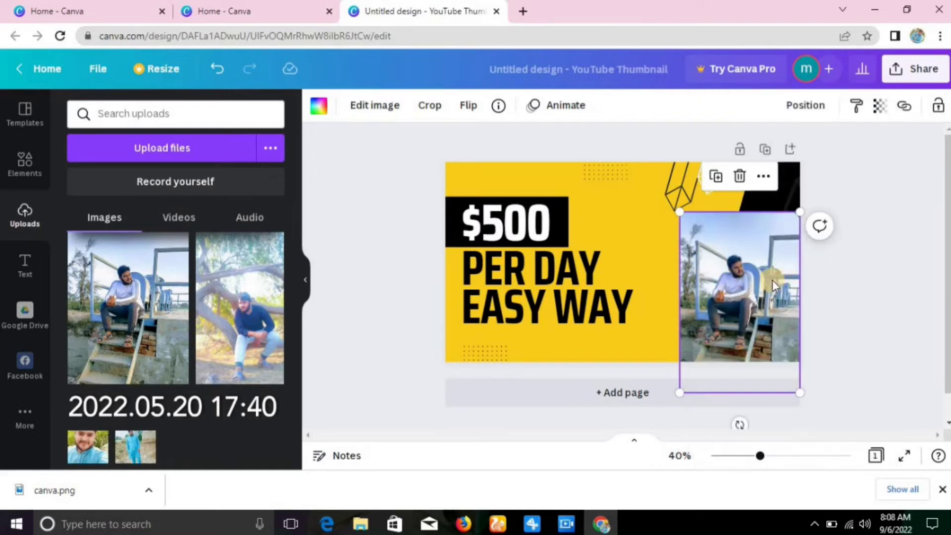
# Step: Slide the black shape and line graphic back into place and position the framed photo over them at the page's right edge
pyautogui.moveTo(703, 297); pyautogui.dragTo(591, 307)
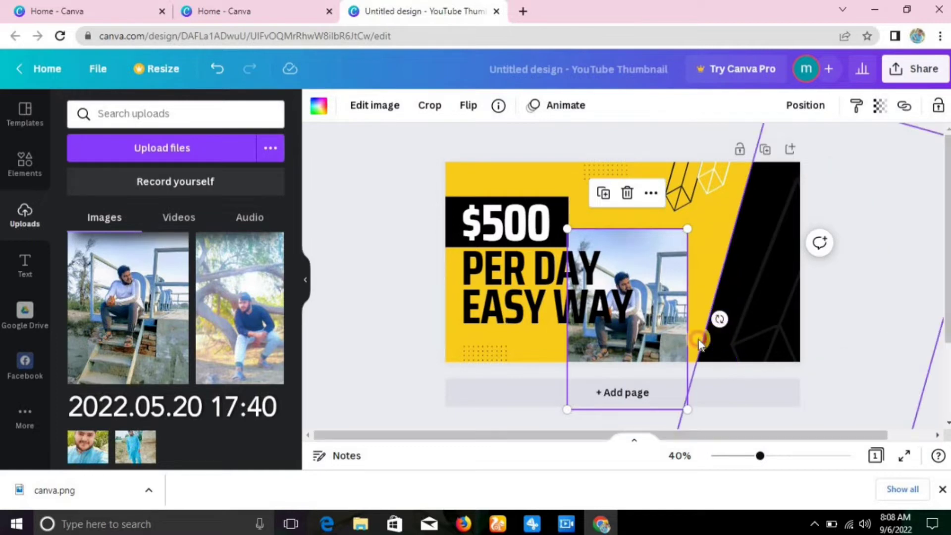
pyautogui.moveTo(714, 336); pyautogui.dragTo(642, 347)
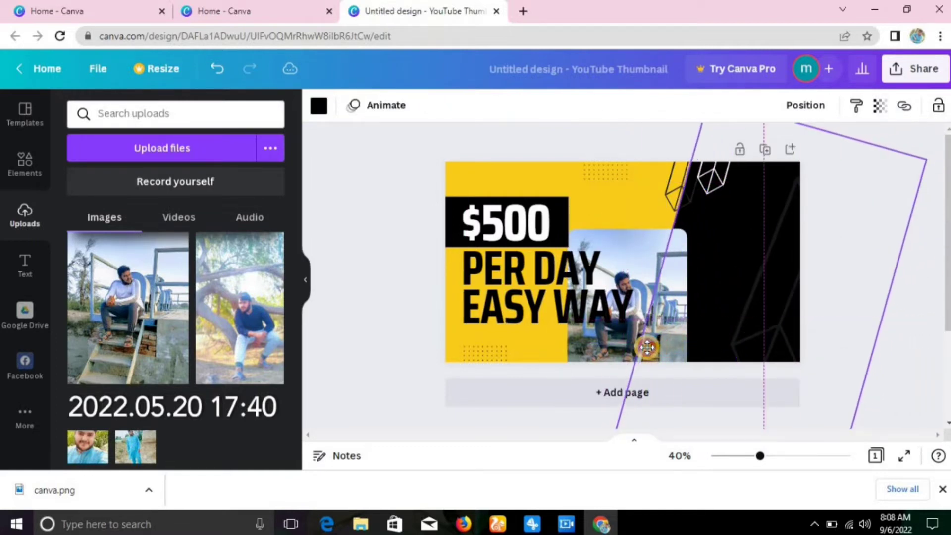
pyautogui.click(786, 319)
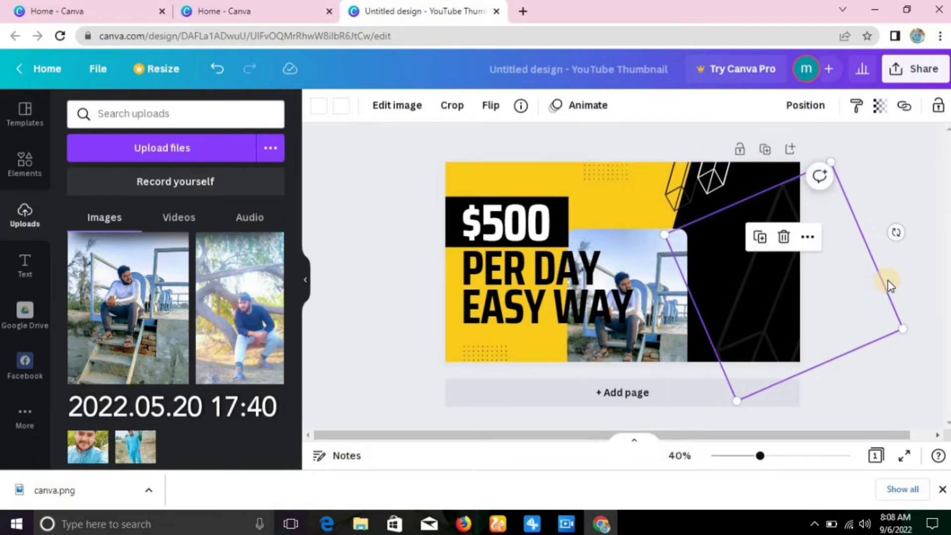
pyautogui.click(903, 276)
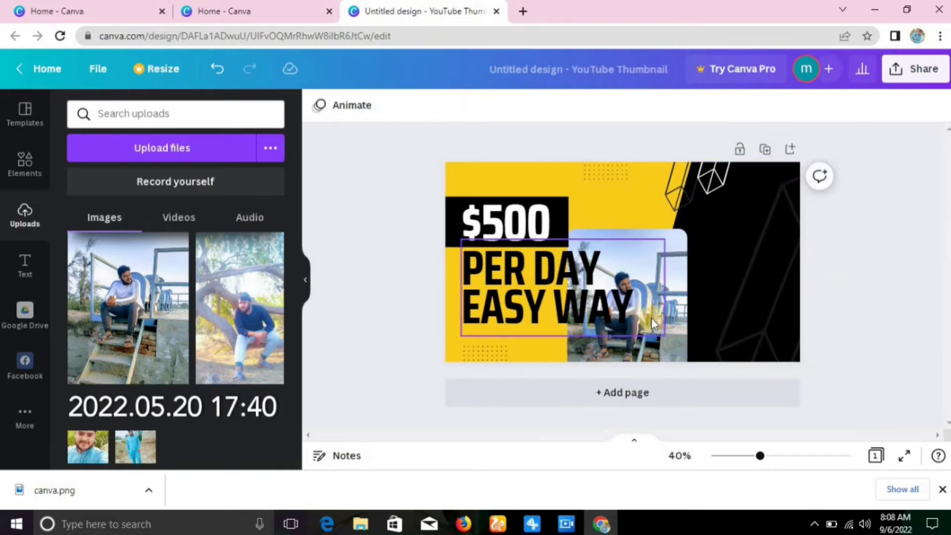
pyautogui.click(673, 299)
pyautogui.moveTo(673, 299); pyautogui.dragTo(786, 271)
pyautogui.click(863, 286)
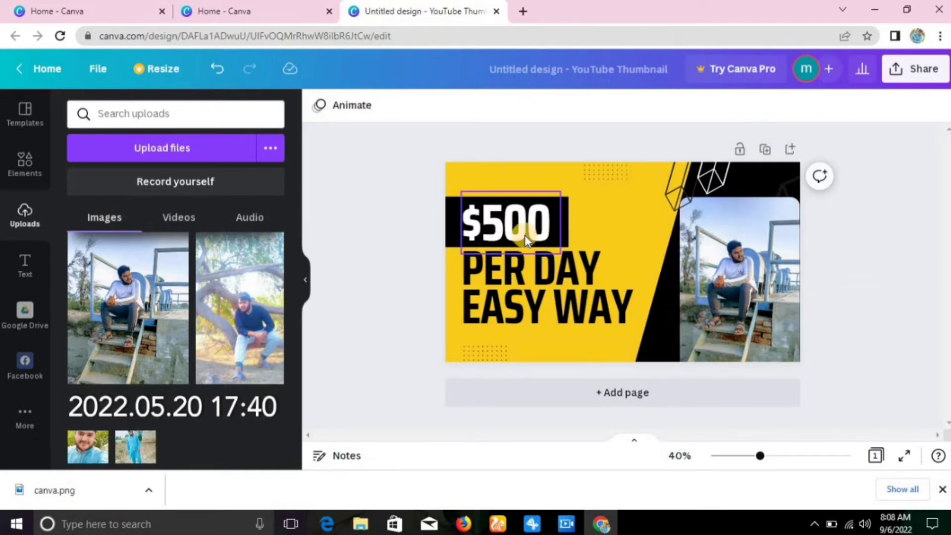
# Step: Replace the "$500" text with the creator's channel name and widen its text box so the name fits on one line
pyautogui.moveTo(316, 320); pyautogui.dragTo(311, 328)
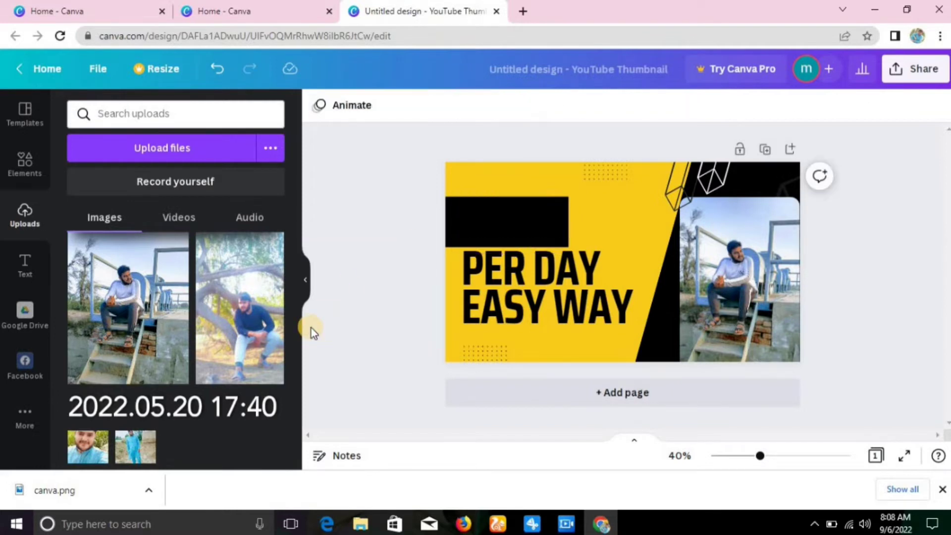
pyautogui.hotkey('ctrl', 'z')
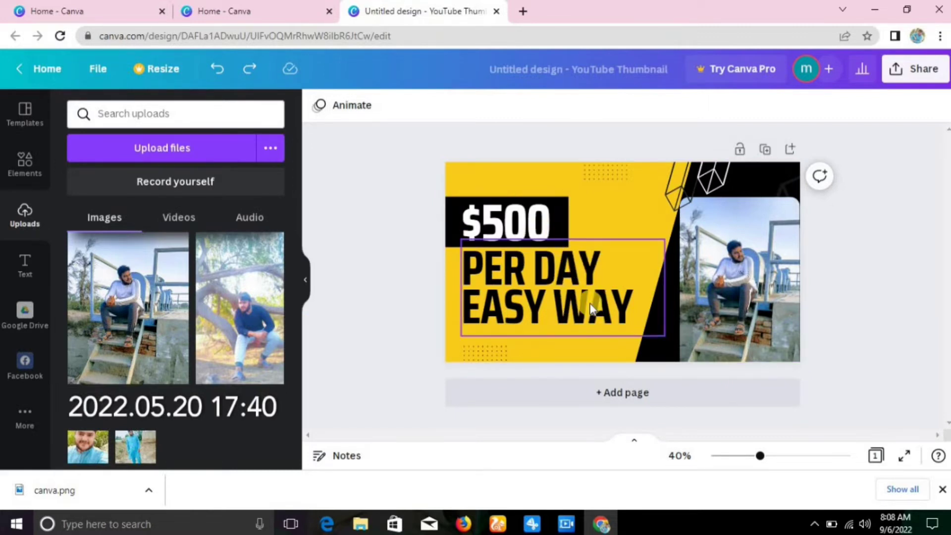
pyautogui.click(528, 235)
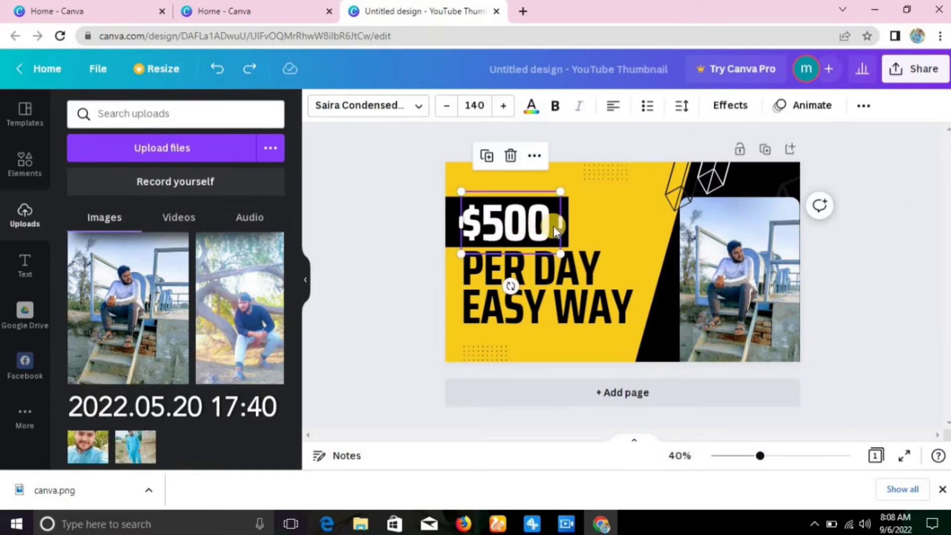
pyautogui.click(554, 226)
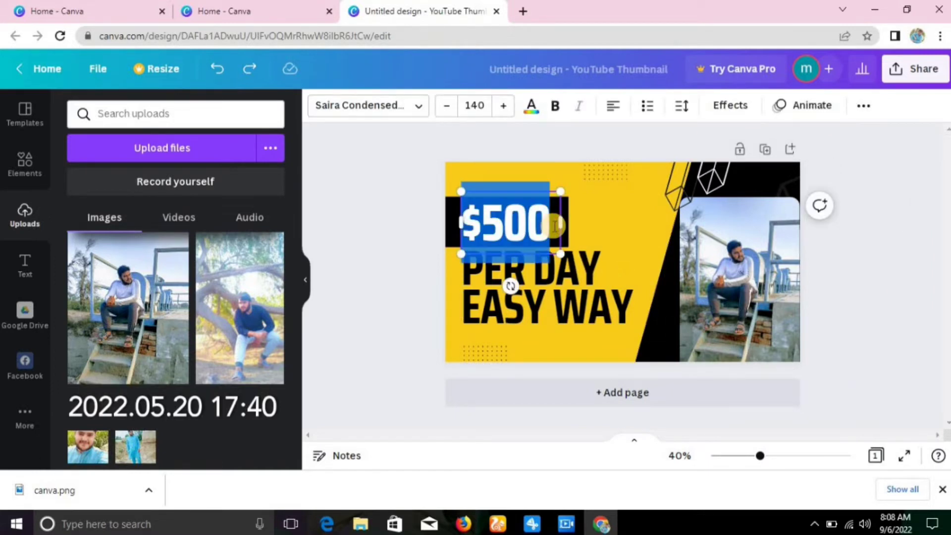
pyautogui.press('BackSpace')
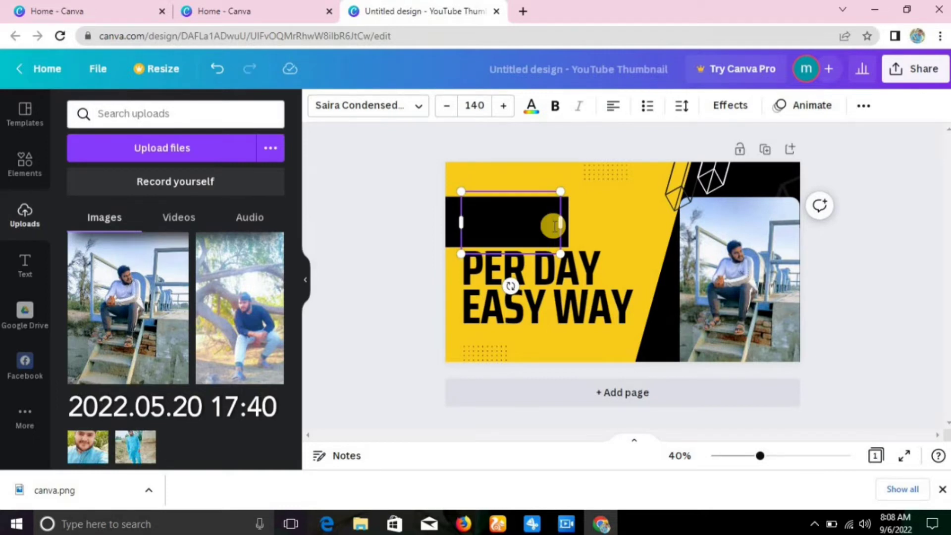
pyautogui.write('MR')
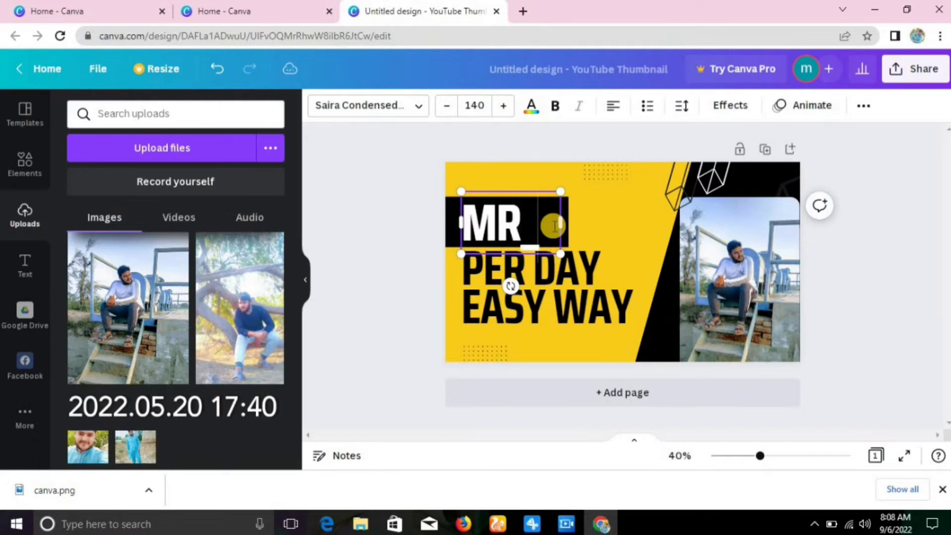
pyautogui.write(' FU')
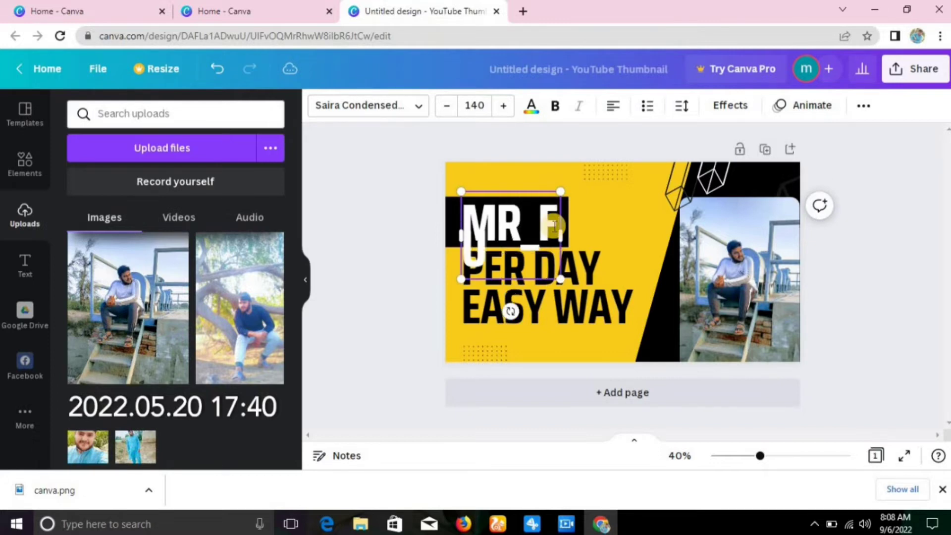
pyautogui.write('RQAN')
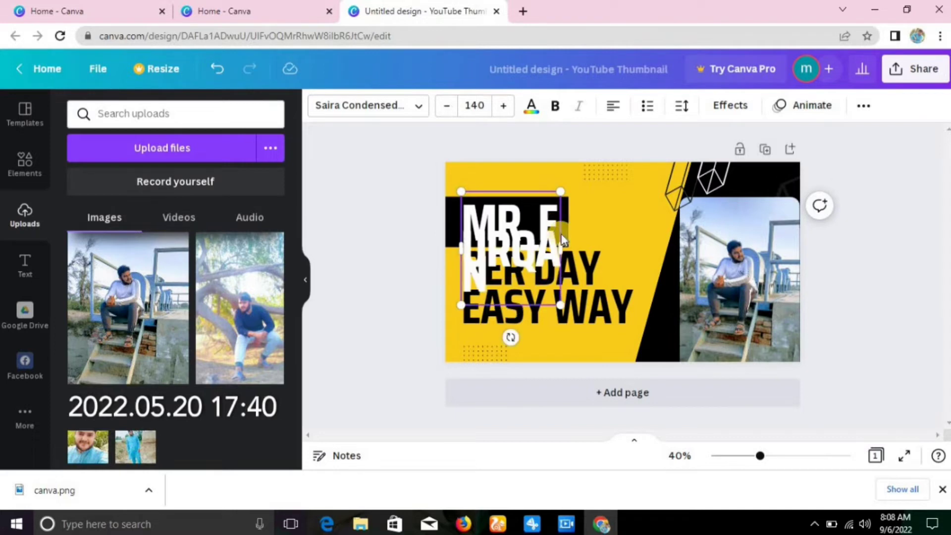
pyautogui.moveTo(600, 247); pyautogui.dragTo(694, 243)
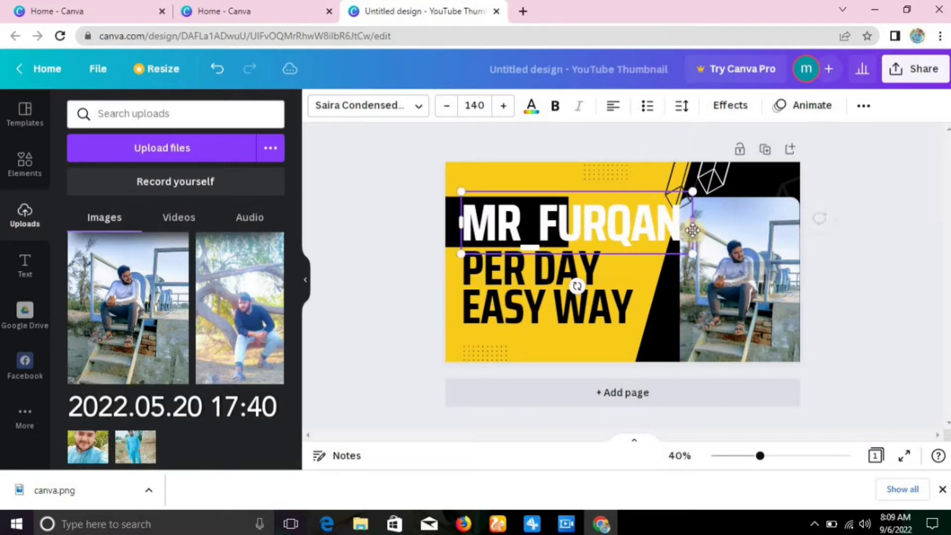
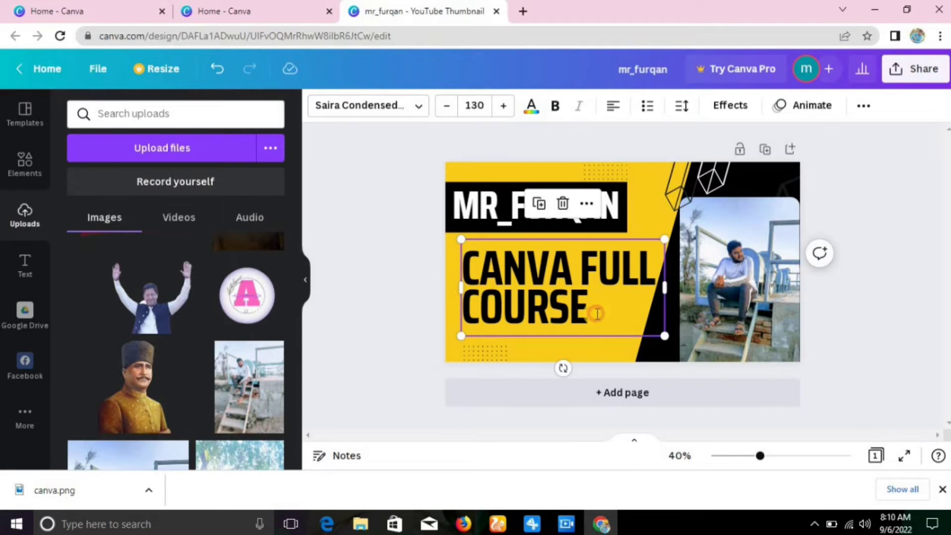
# Step: Change the color of the "CANVA FULL COURSE" text to red
pyautogui.moveTo(597, 314); pyautogui.dragTo(462, 261)
pyautogui.click(531, 107)
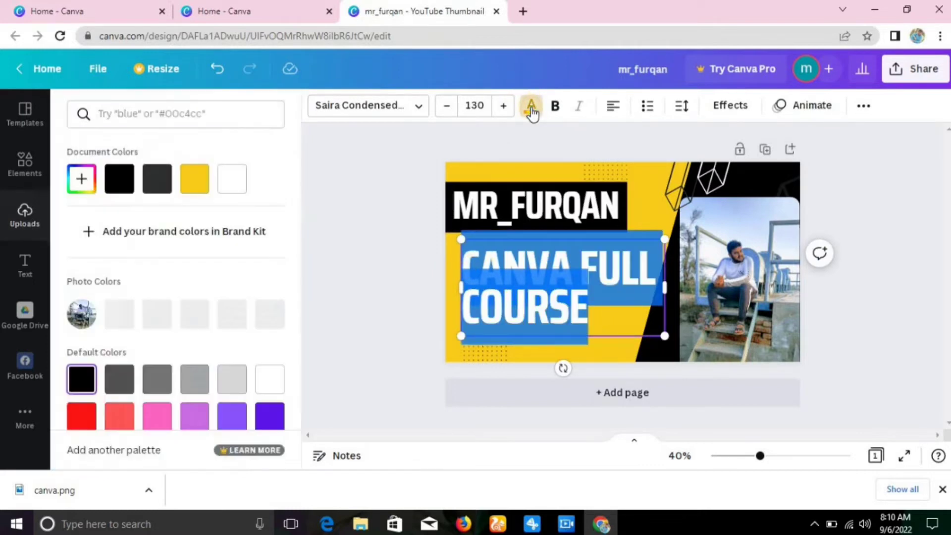
pyautogui.click(87, 410)
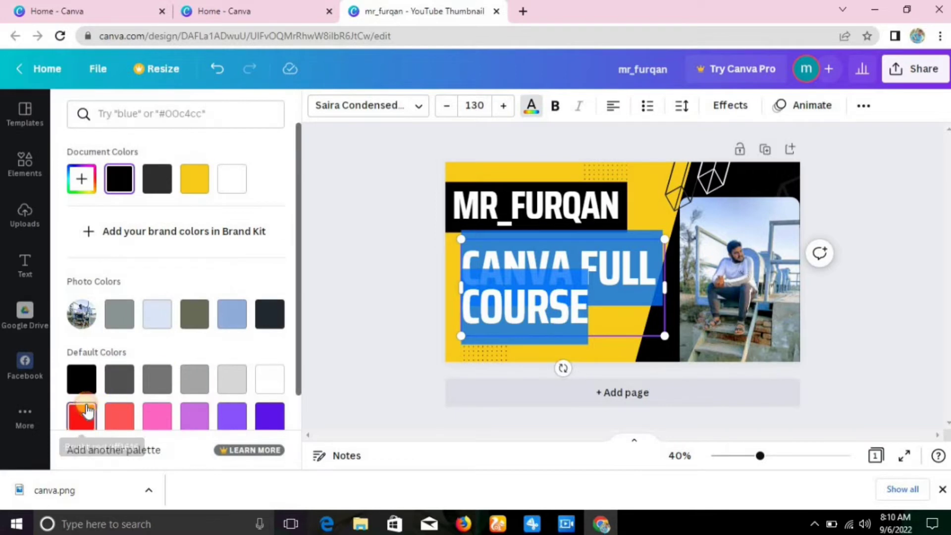
pyautogui.click(372, 271)
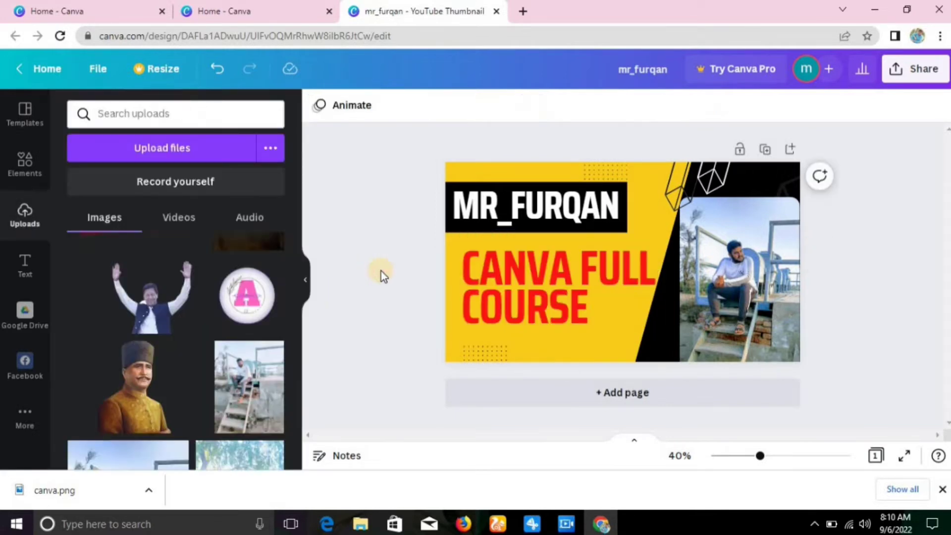
# Step: Apply the Glitch text effect to "CANVA FULL COURSE" with an offset of 25
pyautogui.click(541, 271)
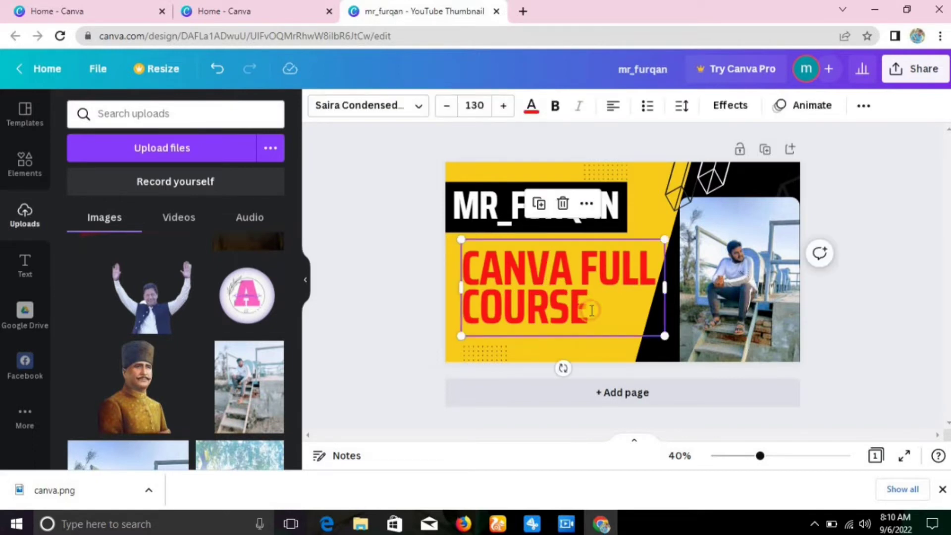
pyautogui.moveTo(590, 310); pyautogui.dragTo(458, 279)
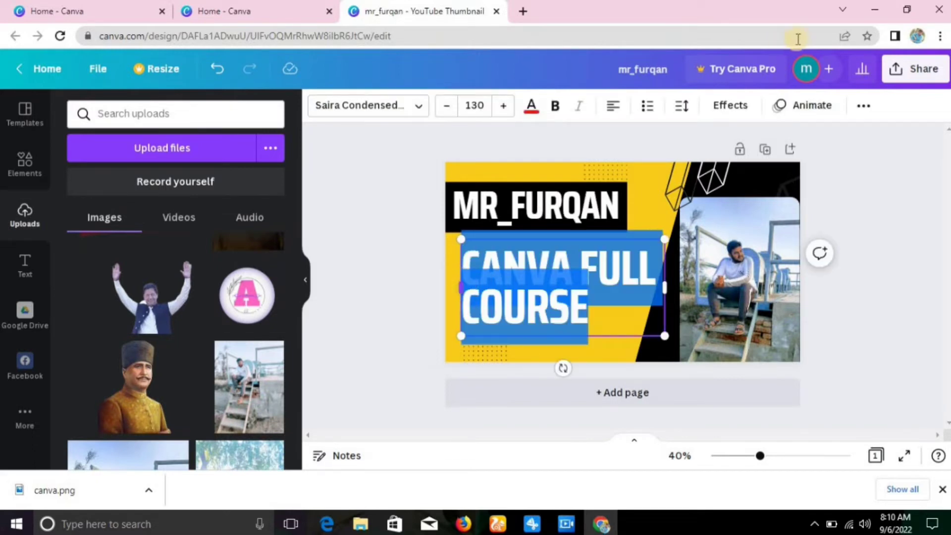
pyautogui.click(725, 107)
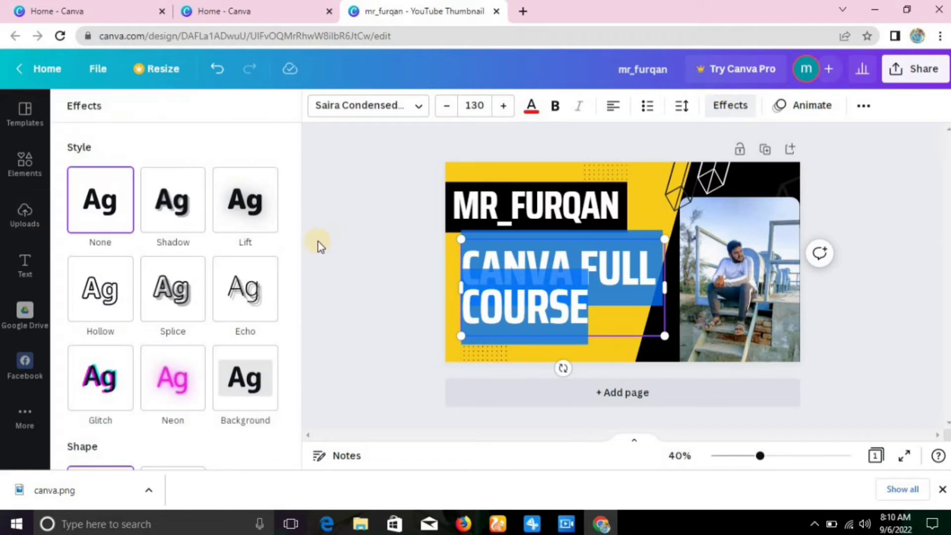
pyautogui.click(113, 368)
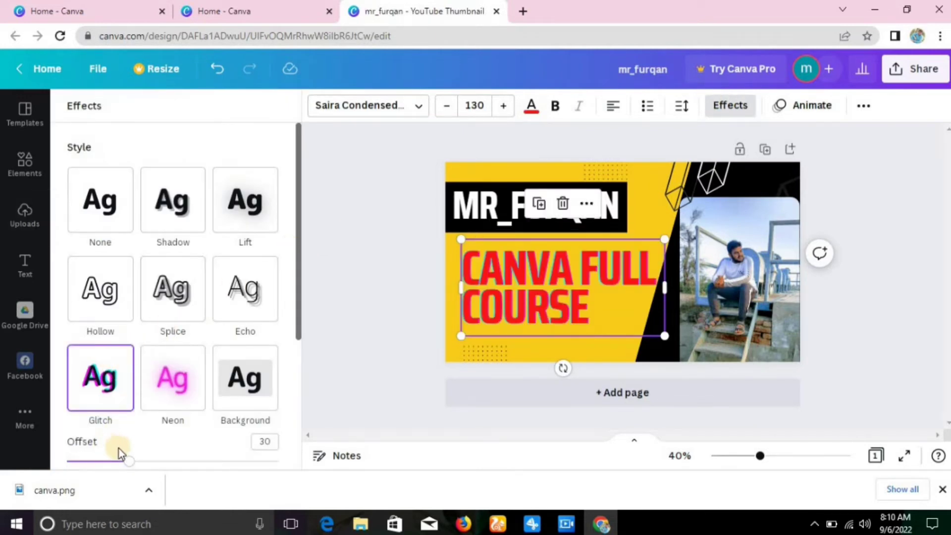
pyautogui.moveTo(126, 457)
pyautogui.mouseDown()
pyautogui.moveTo(161, 463)
pyautogui.moveTo(118, 460)
pyautogui.mouseUp()
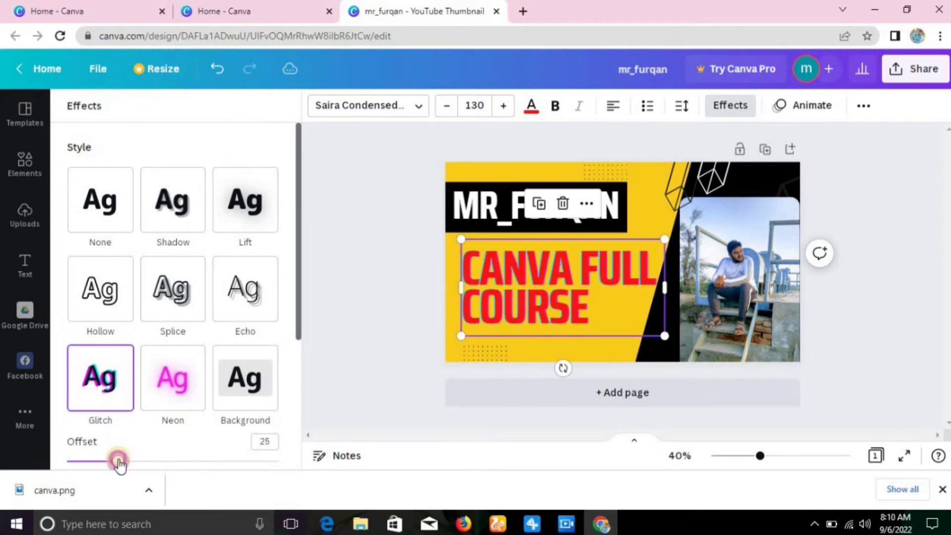
pyautogui.click(317, 358)
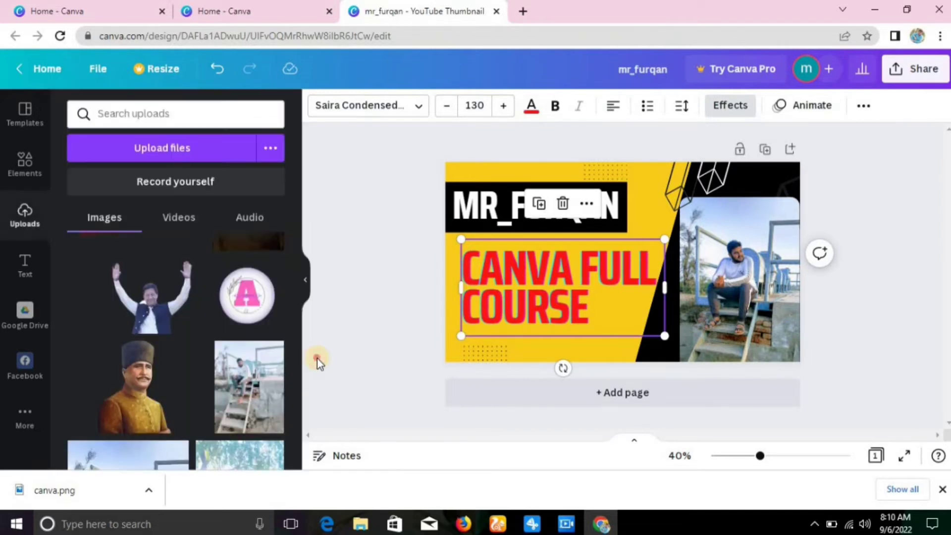
# Step: Shrink the "CANVA FULL COURSE" text to font size 120 and move it slightly lower on the thumbnail
pyautogui.click(533, 273)
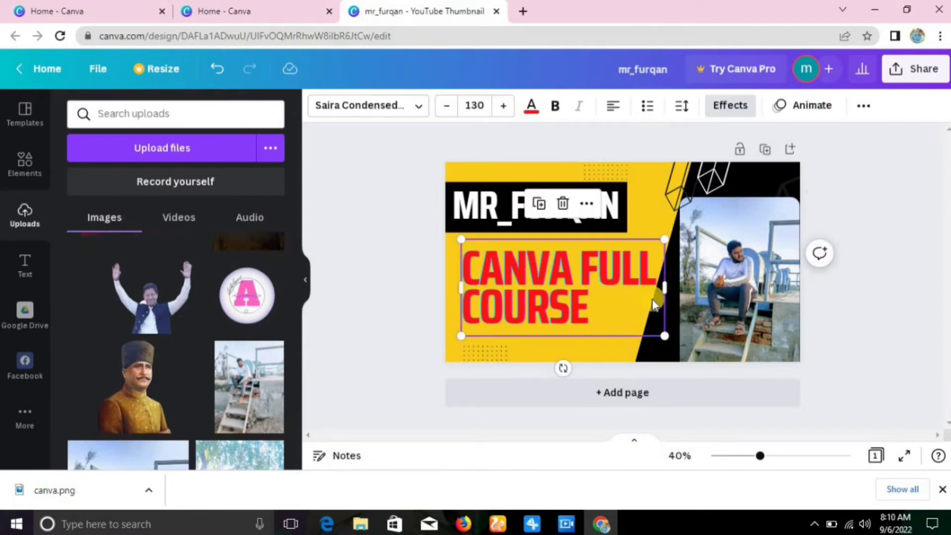
pyautogui.moveTo(664, 335); pyautogui.dragTo(646, 324)
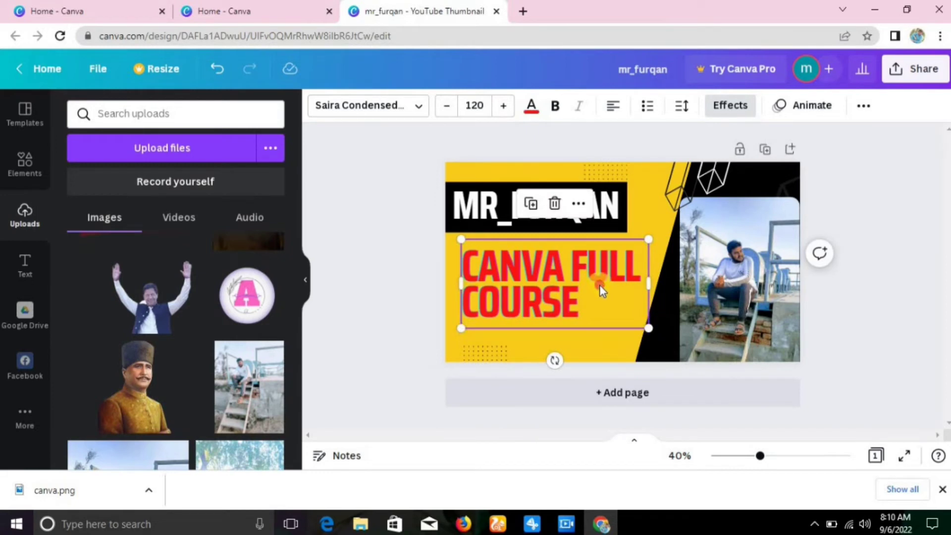
pyautogui.moveTo(601, 291); pyautogui.dragTo(607, 307)
pyautogui.click(357, 304)
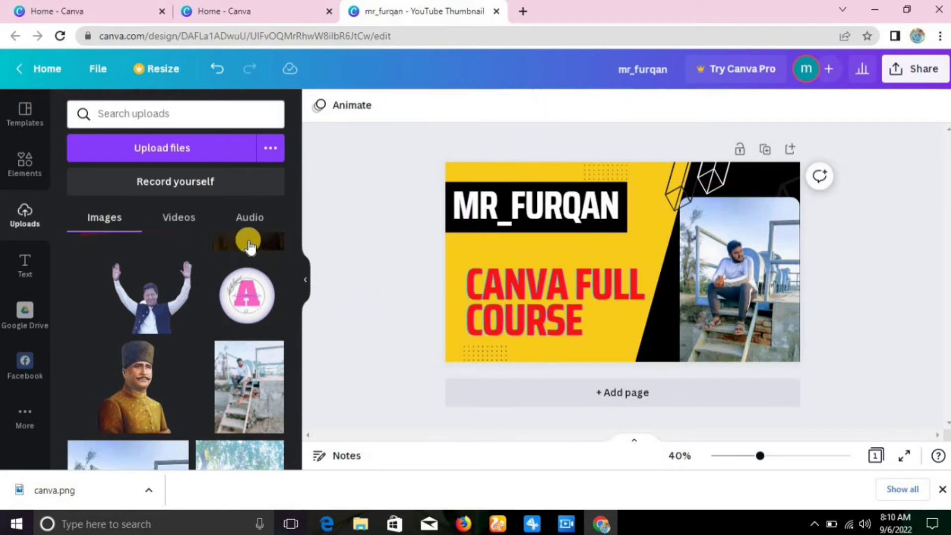
# Step: Add a heading reading "we are offring" and place it between the channel name banner and the "CANVA FULL COURSE" text
pyautogui.click(20, 278)
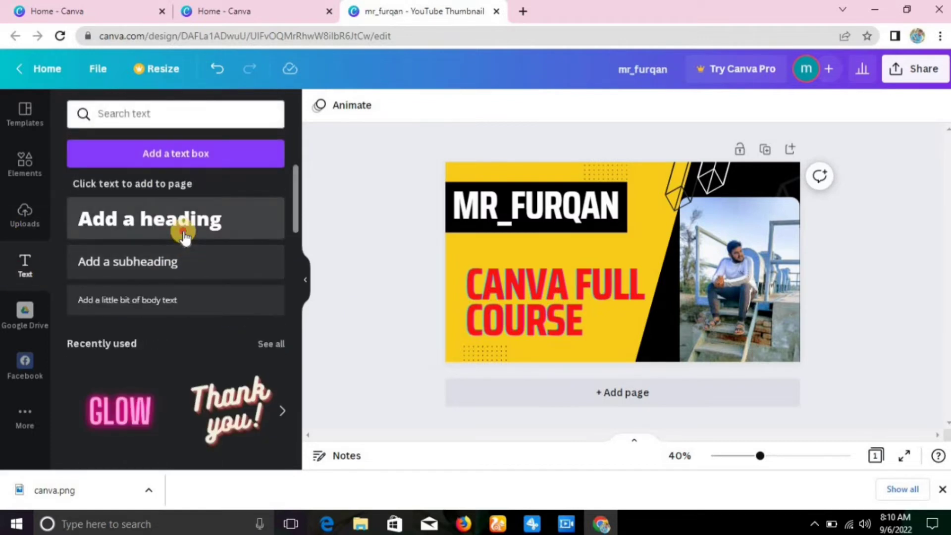
pyautogui.click(184, 236)
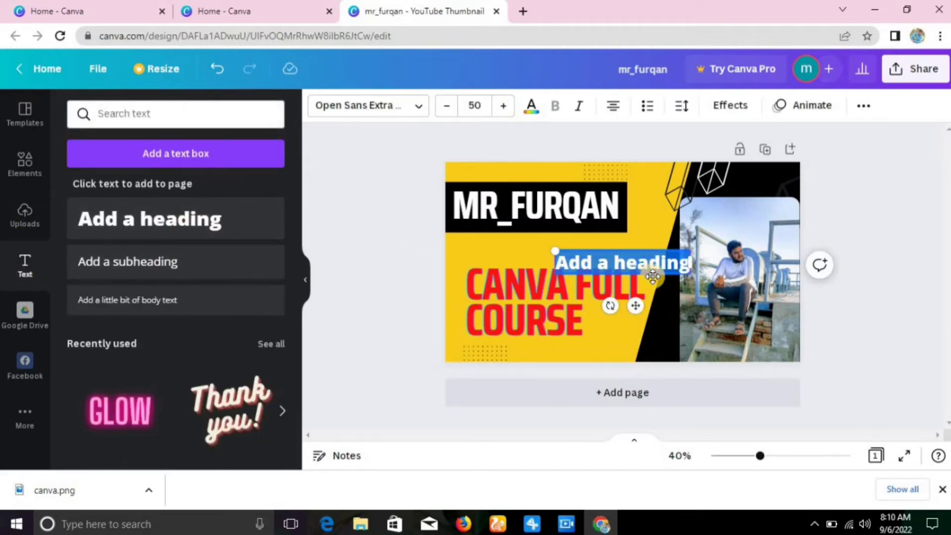
pyautogui.click(689, 263)
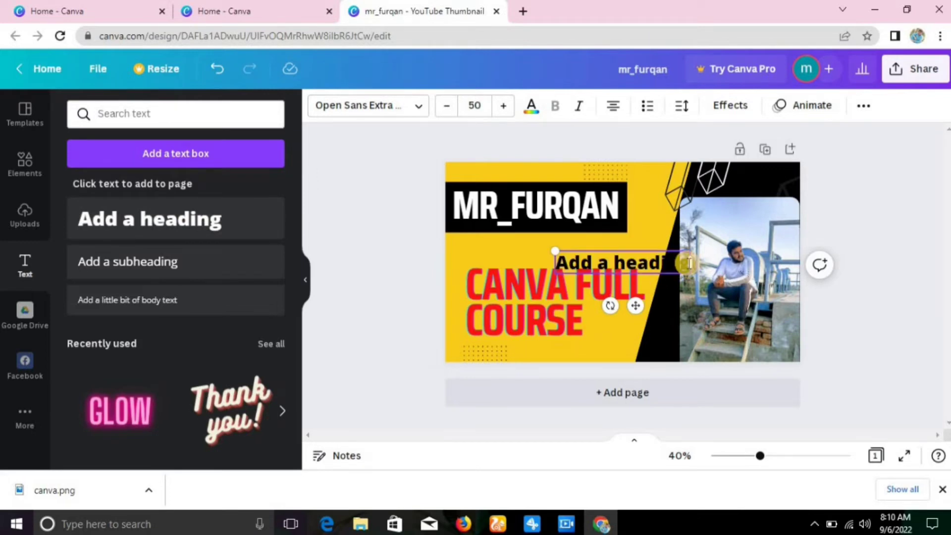
pyautogui.press('BackSpace')
pyautogui.press('BackSpace')
pyautogui.press('BackSpace')
pyautogui.press('BackSpace')
pyautogui.press('BackSpace')
pyautogui.press('BackSpace')
pyautogui.press('BackSpace')
pyautogui.press('BackSpace')
pyautogui.press('BackSpace')
pyautogui.press('BackSpace')
pyautogui.press('BackSpace')
pyautogui.press('BackSpace')
pyautogui.press('BackSpace')
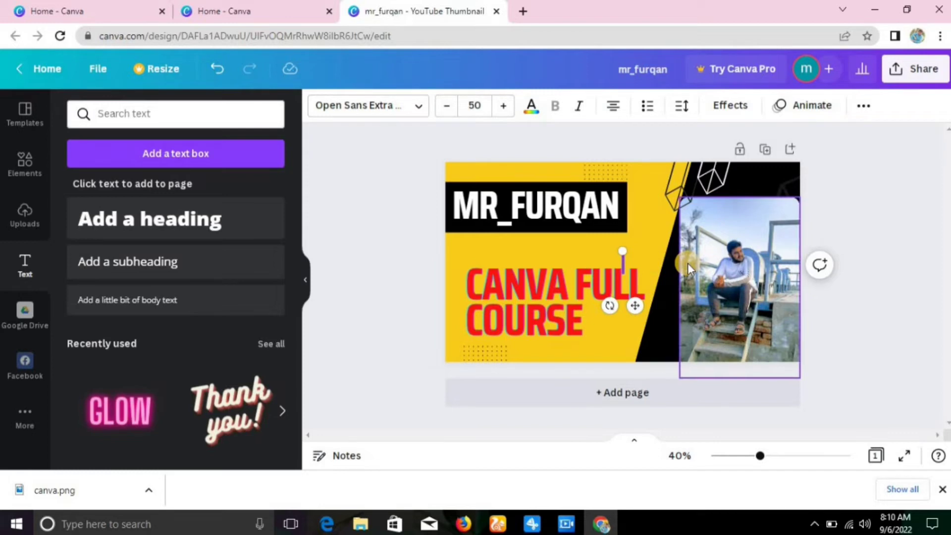
pyautogui.write('web')
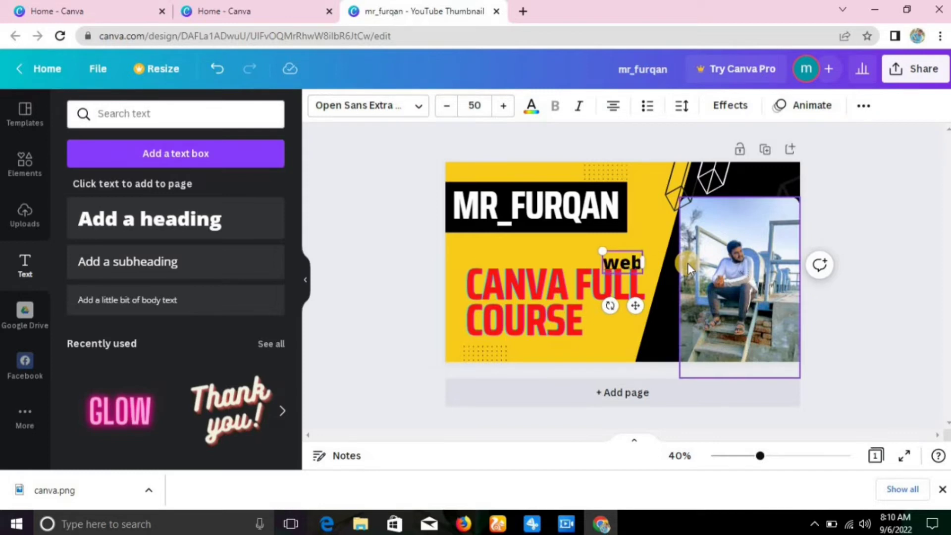
pyautogui.press('BackSpace')
pyautogui.write('a')
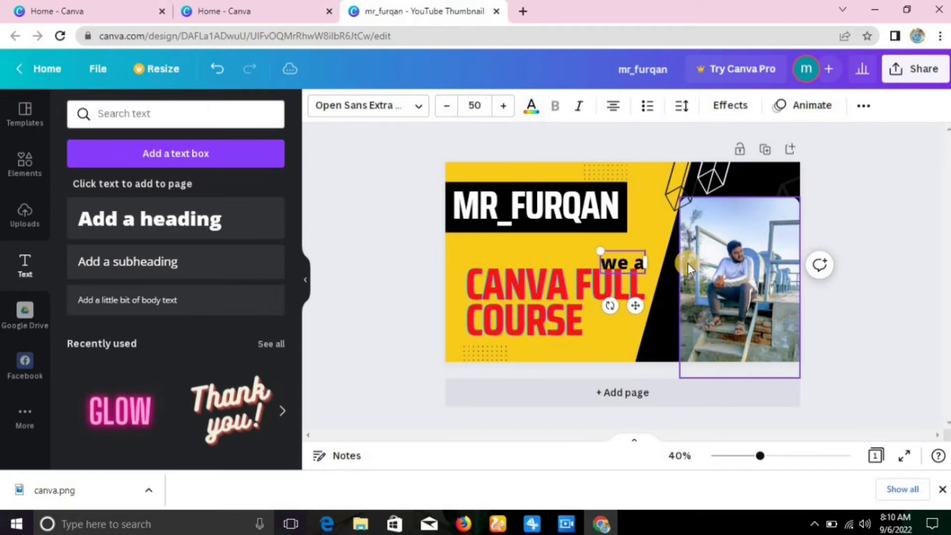
pyautogui.write('re o')
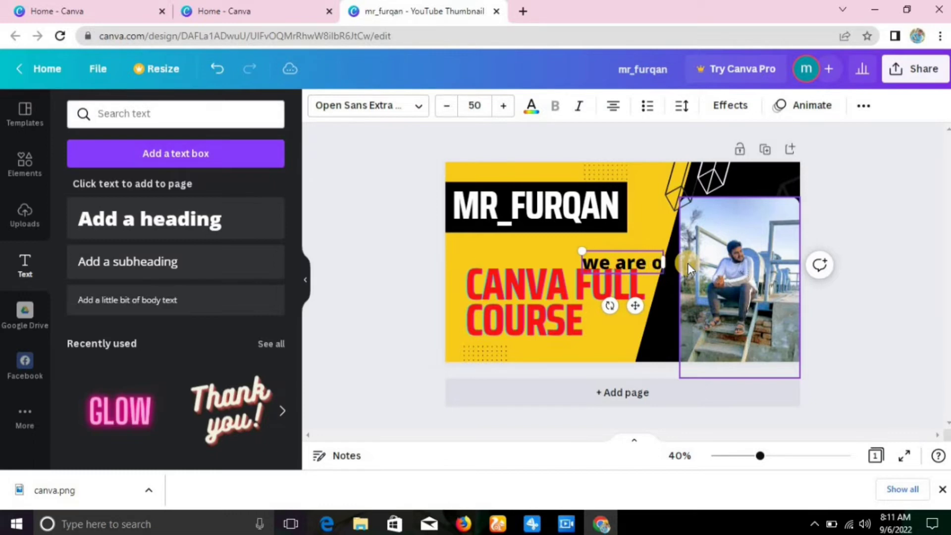
pyautogui.write('f ')
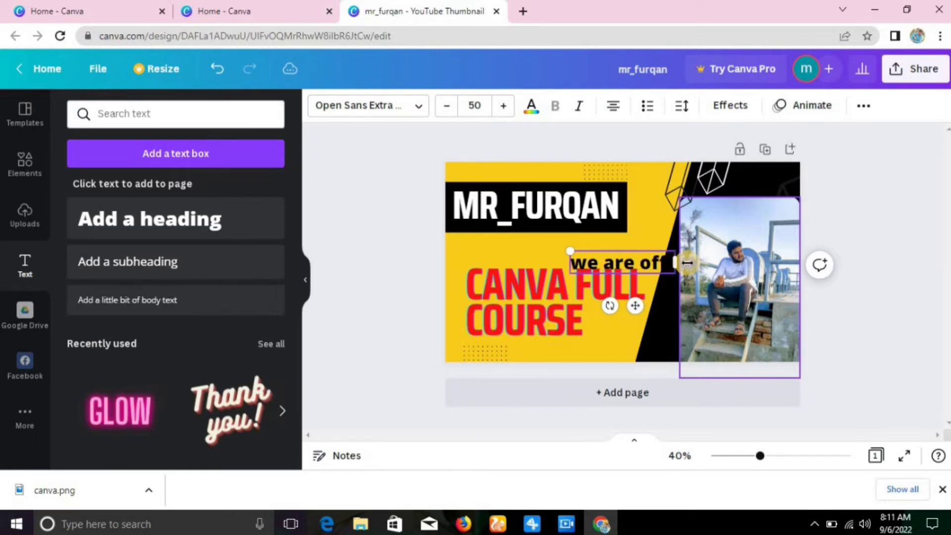
pyautogui.write('fring')
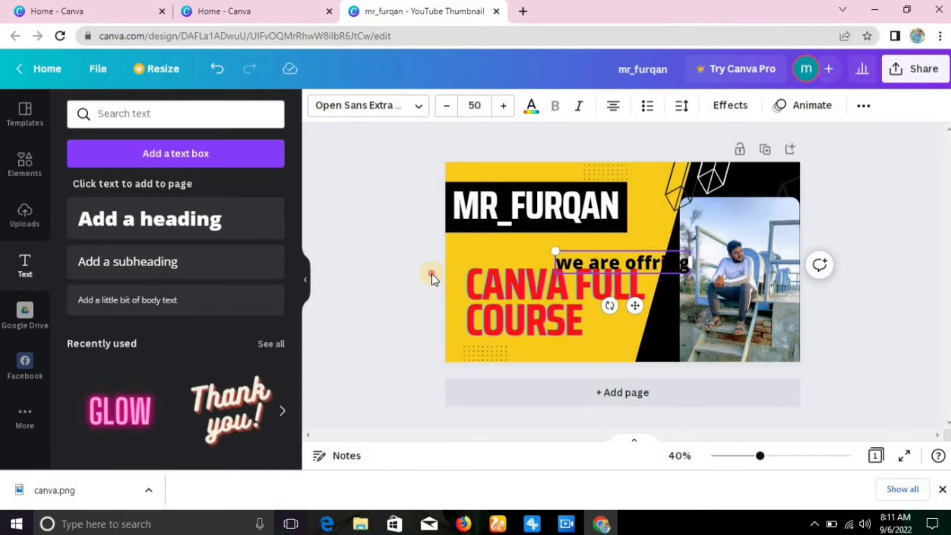
pyautogui.click(431, 278)
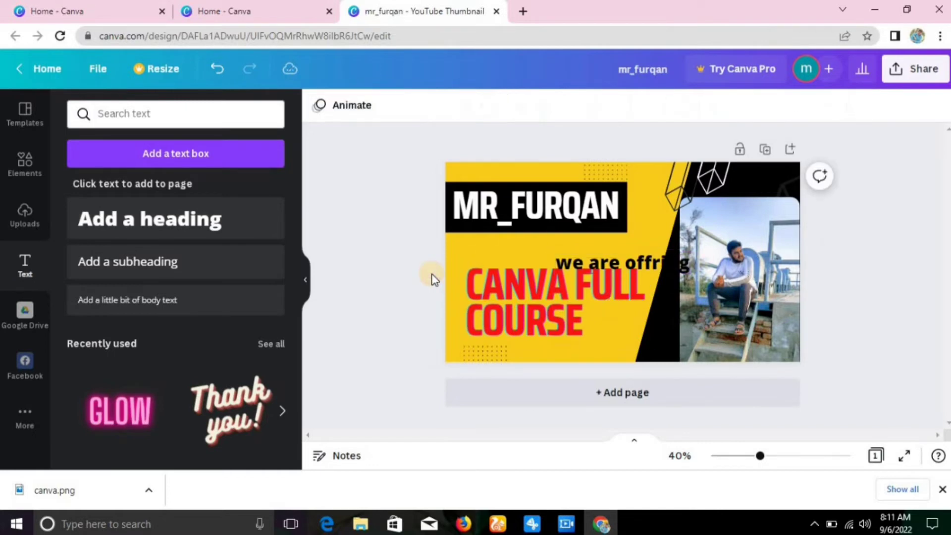
pyautogui.moveTo(579, 264); pyautogui.dragTo(514, 248)
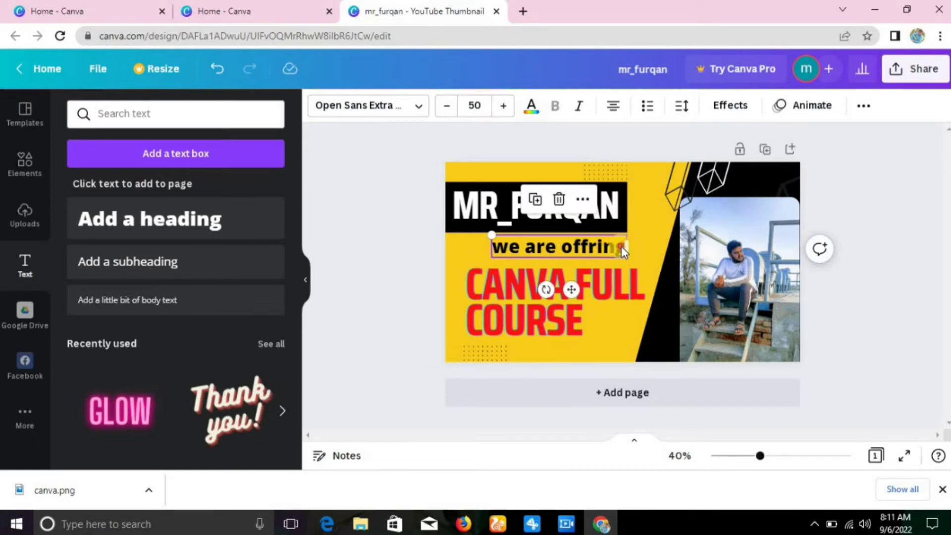
# Step: Change the font of the "we are offring" text to Horizon
pyautogui.moveTo(623, 247); pyautogui.dragTo(483, 152)
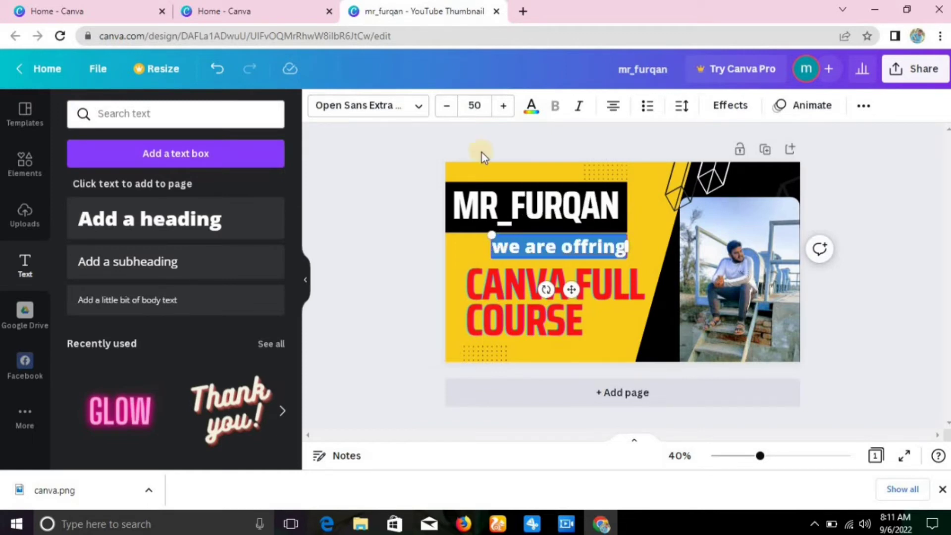
pyautogui.click(425, 111)
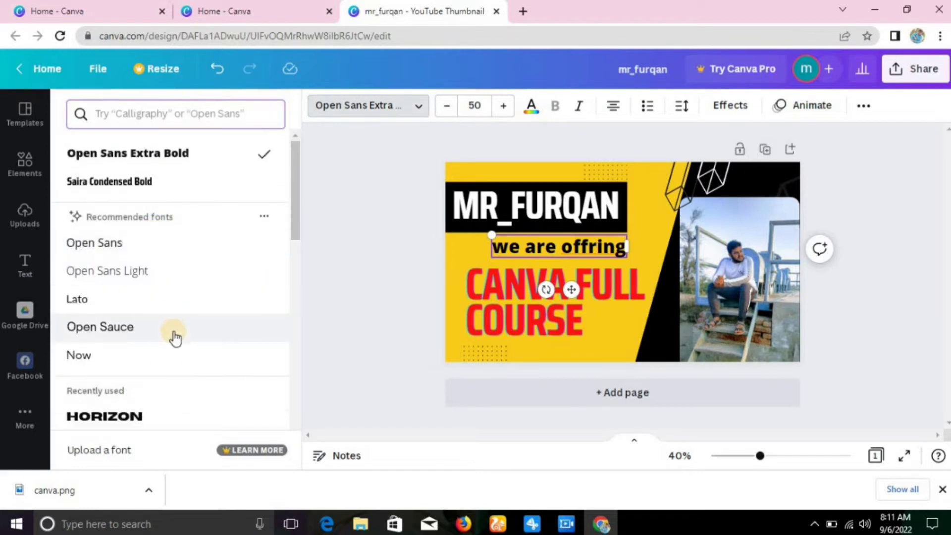
pyautogui.click(148, 421)
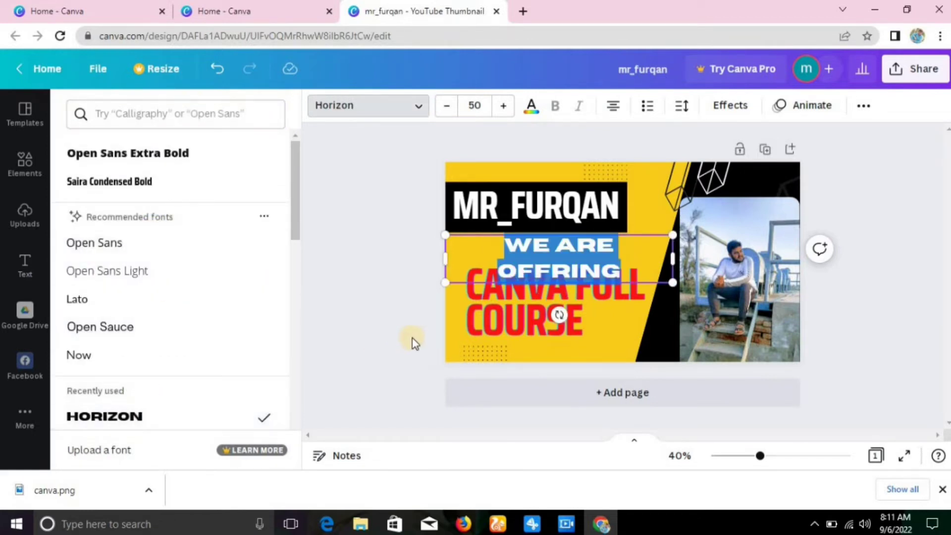
# Step: Widen the "we are offring" text box until the text fits on one line beneath the channel name banner
pyautogui.click(659, 261)
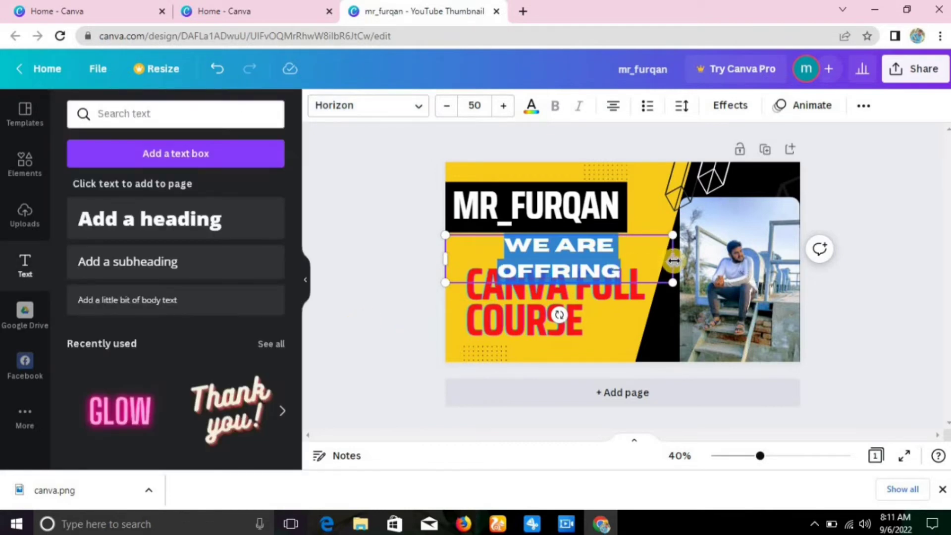
pyautogui.moveTo(674, 261)
pyautogui.mouseDown()
pyautogui.moveTo(728, 257)
pyautogui.moveTo(688, 256)
pyautogui.mouseUp()
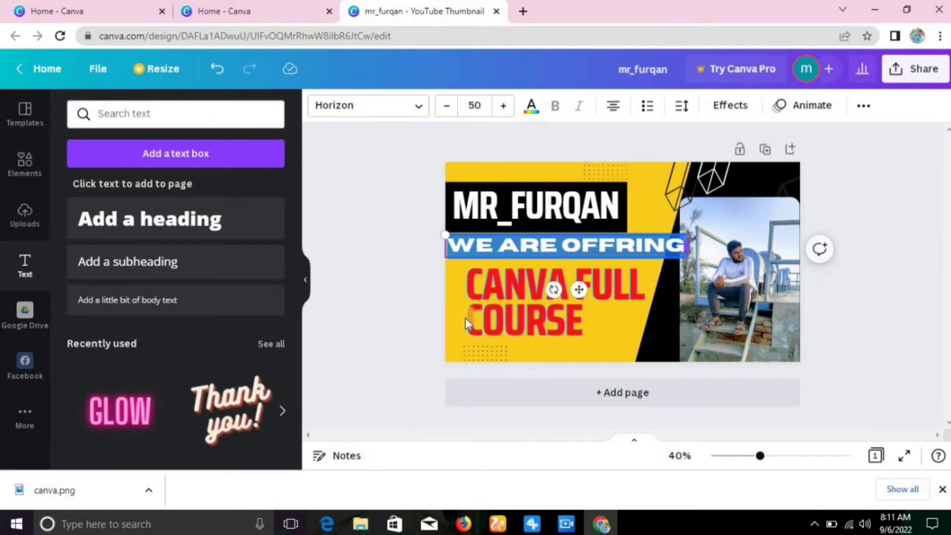
pyautogui.click(420, 325)
pyautogui.click(599, 249)
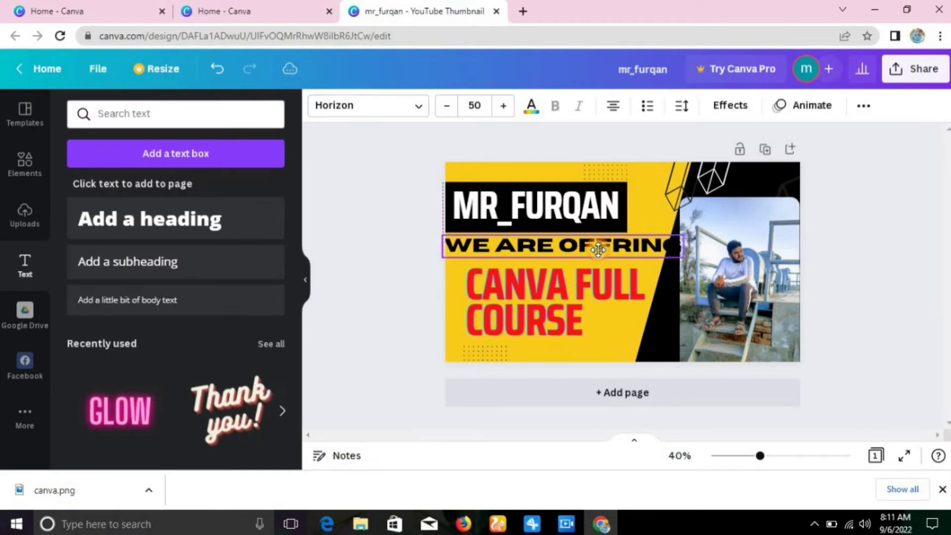
pyautogui.moveTo(598, 249); pyautogui.dragTo(601, 250)
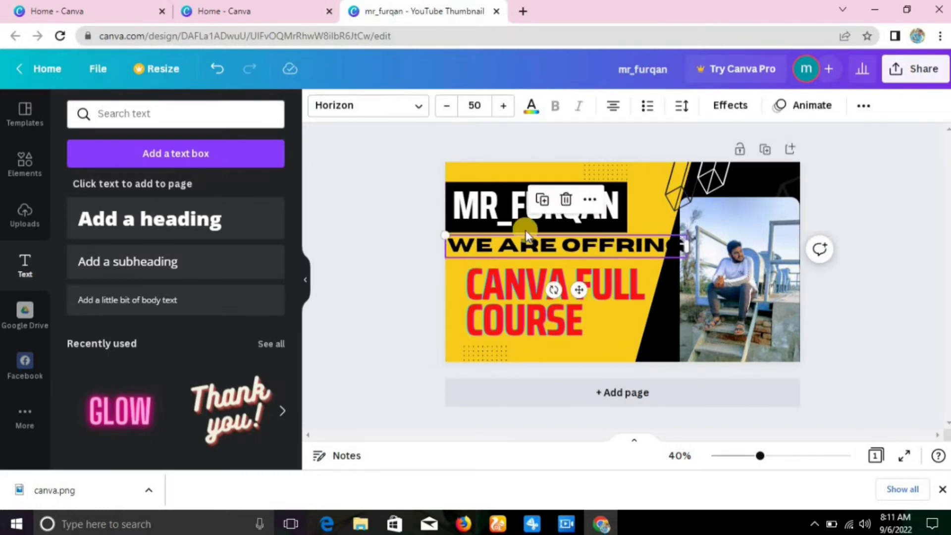
# Step: Move the black banner behind the channel name slightly up
pyautogui.click(447, 221)
pyautogui.moveTo(446, 221); pyautogui.dragTo(446, 223)
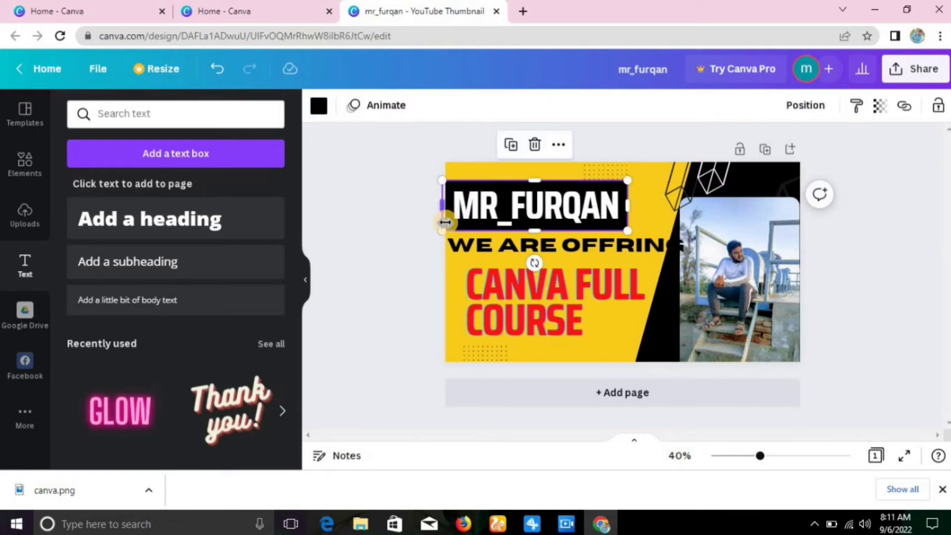
pyautogui.rightClick(447, 226)
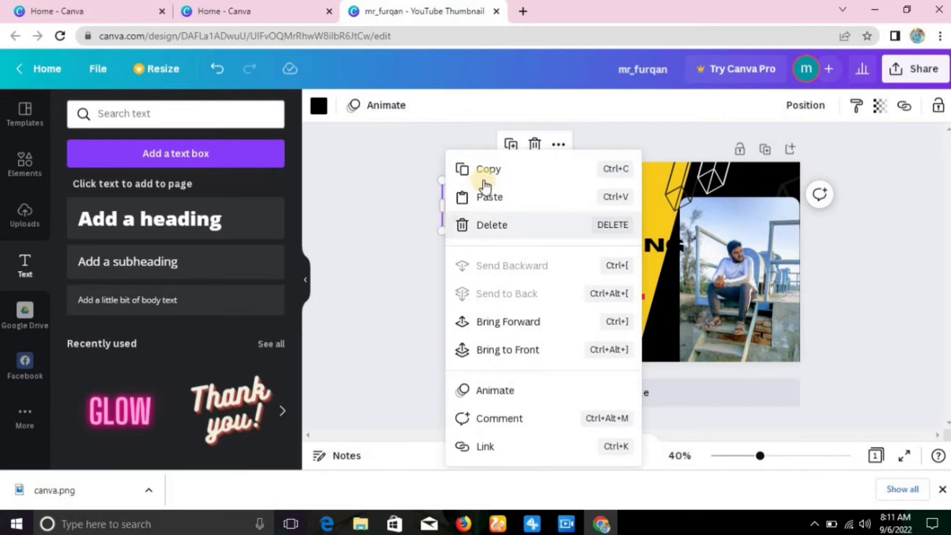
pyautogui.click(376, 255)
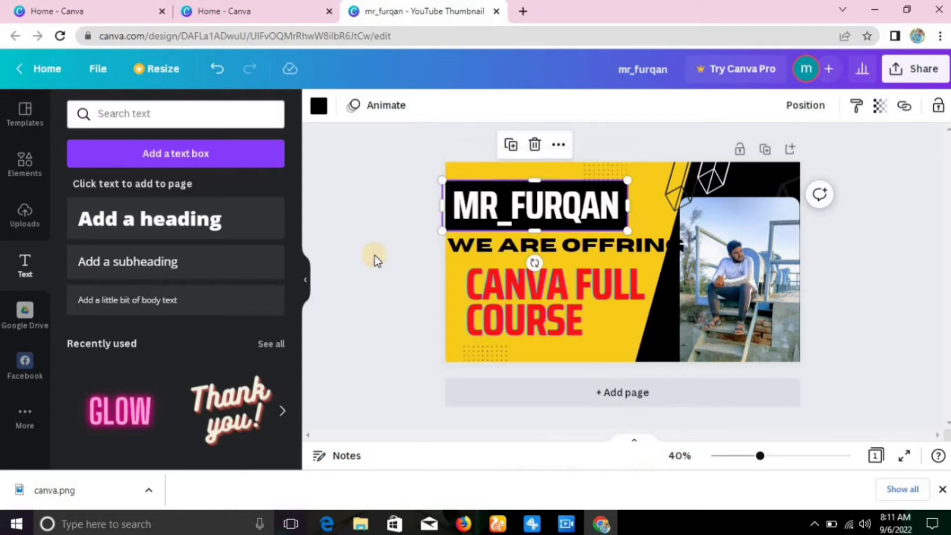
# Step: Add a rounded square shape and reshape it into a wide, flat banner over the "we are offring" text
pyautogui.click(20, 170)
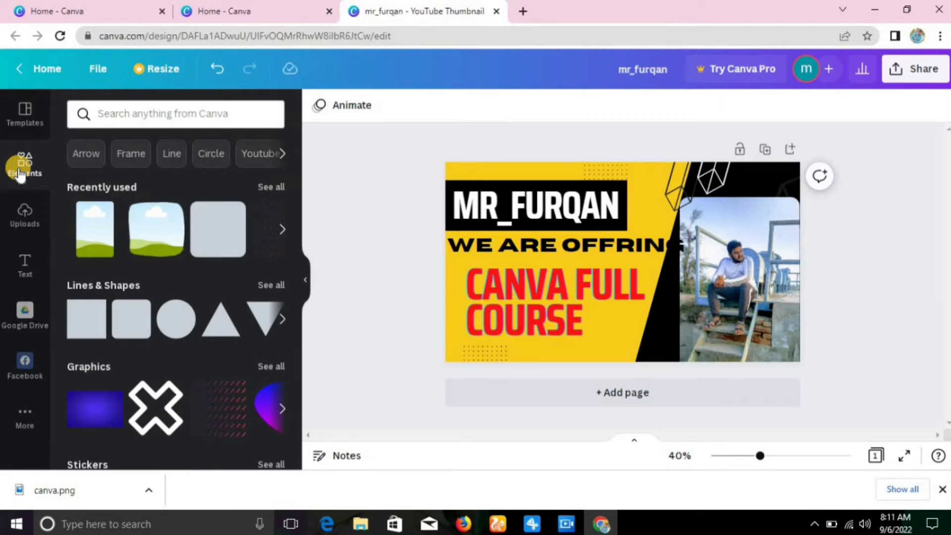
pyautogui.click(134, 328)
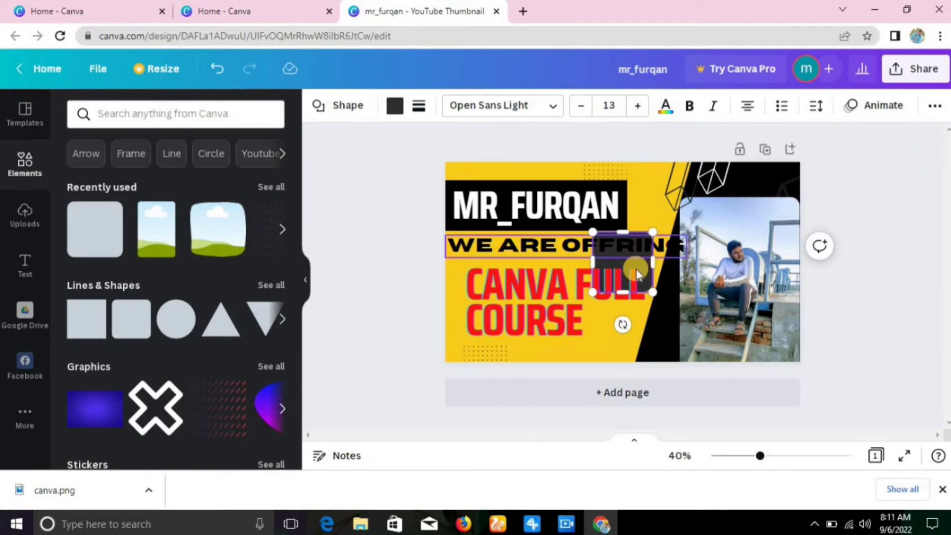
pyautogui.moveTo(624, 289); pyautogui.dragTo(440, 256)
pyautogui.click(644, 247)
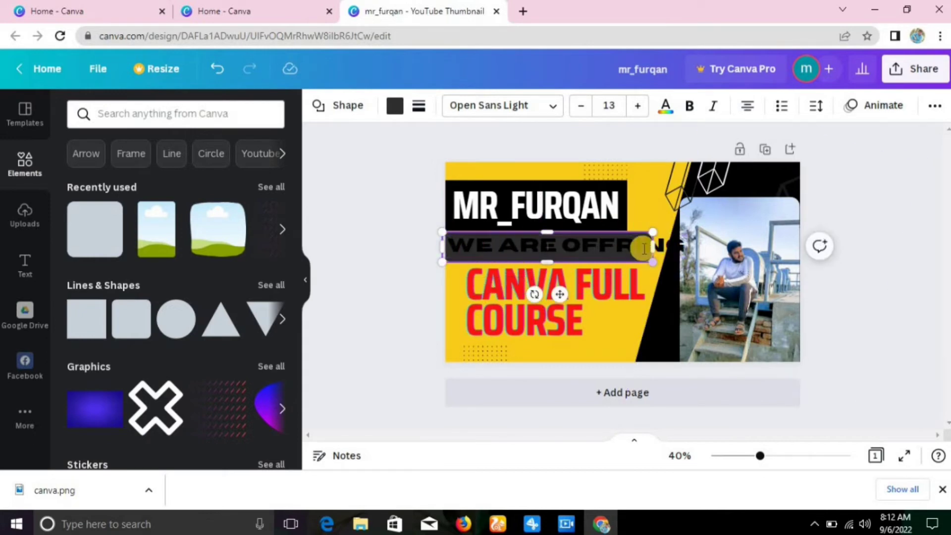
pyautogui.moveTo(653, 246); pyautogui.dragTo(650, 247)
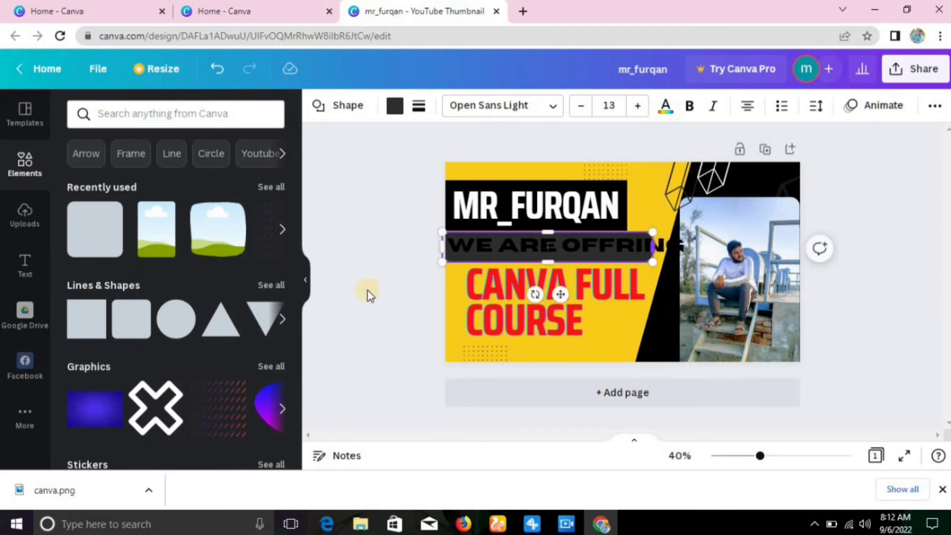
# Step: Shrink the "we are offring" text to font size 43 so it fits within the rounded banner
pyautogui.click(341, 299)
pyautogui.click(521, 250)
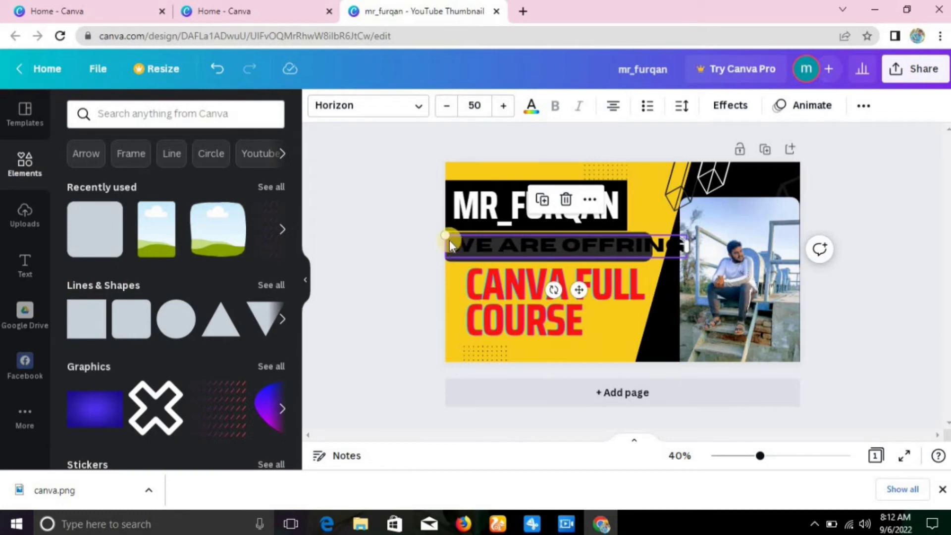
pyautogui.moveTo(446, 236); pyautogui.dragTo(502, 251)
pyautogui.click(361, 280)
pyautogui.click(408, 276)
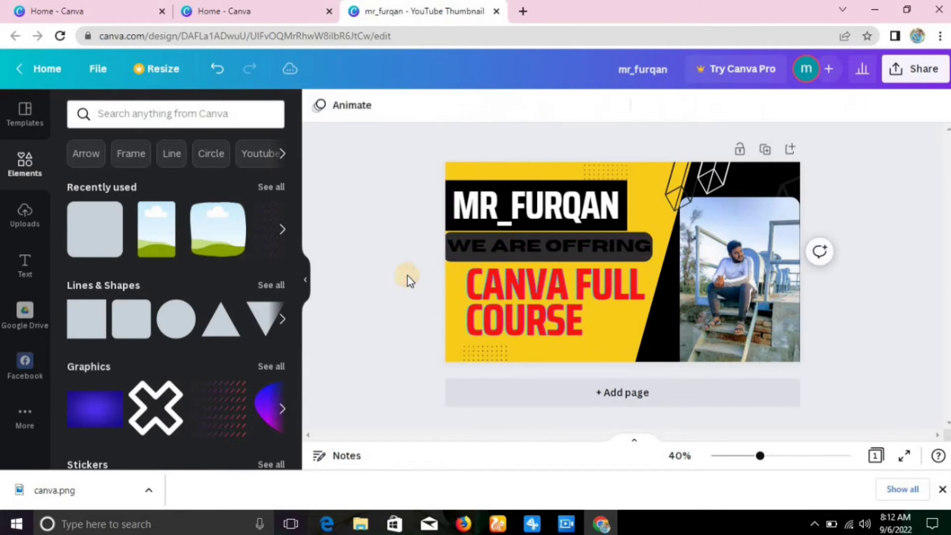
# Step: Change the color of the rounded banner behind "we are offring" to white
pyautogui.click(449, 260)
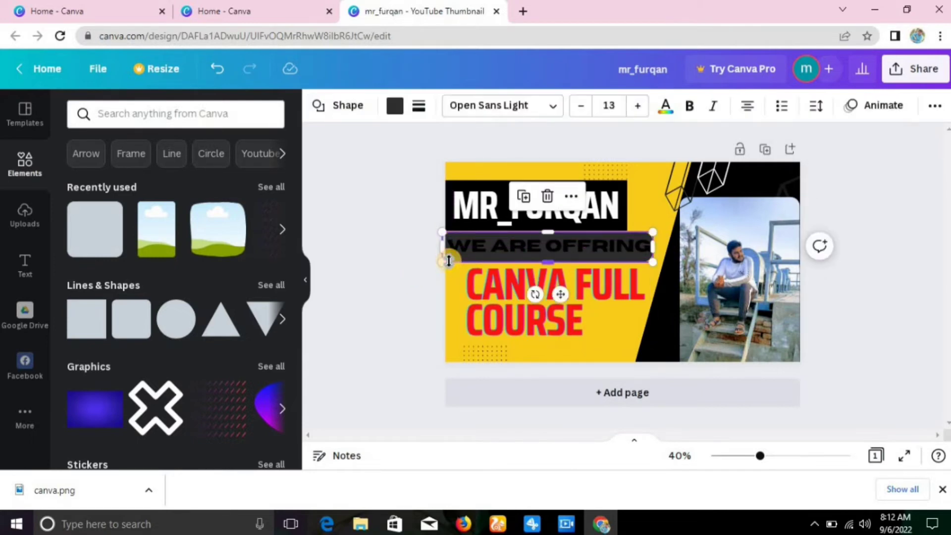
pyautogui.click(395, 105)
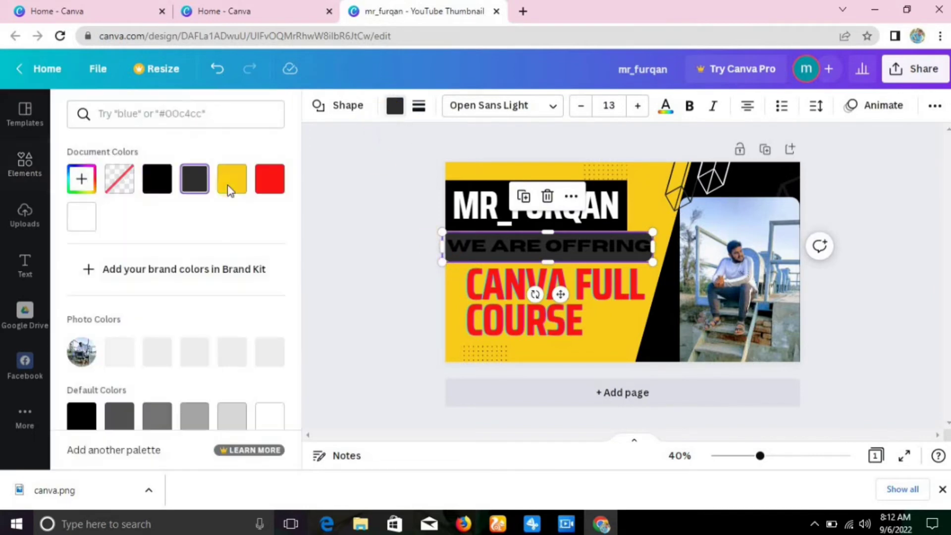
pyautogui.click(83, 218)
pyautogui.click(344, 225)
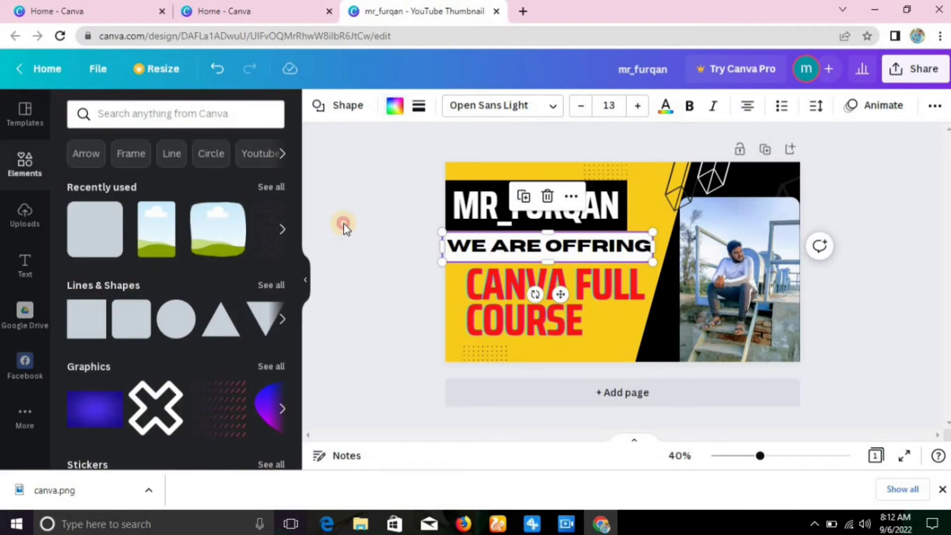
# Step: Move the white rounded banner and the "we are offring" text slightly up, closer to the channel name banner
pyautogui.click(450, 256)
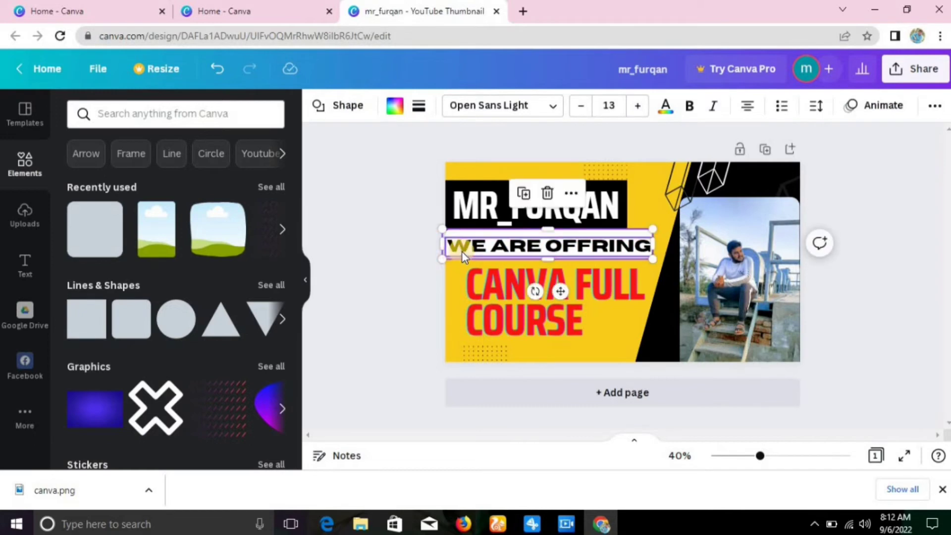
pyautogui.click(453, 245)
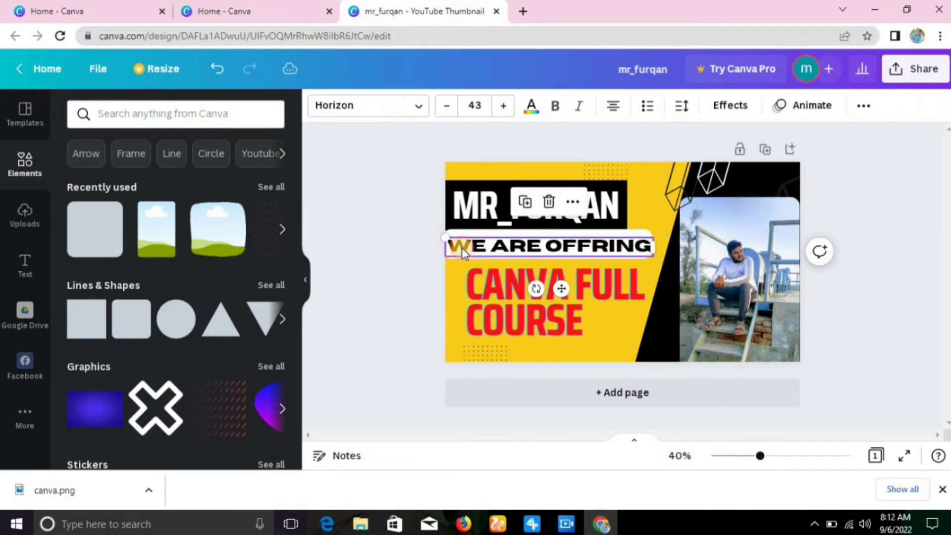
pyautogui.click(375, 254)
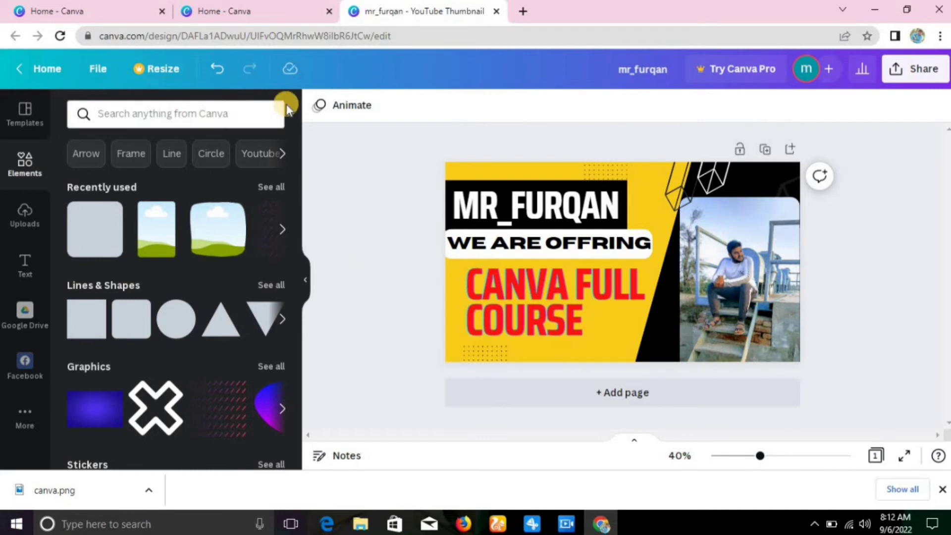
pyautogui.click(40, 110)
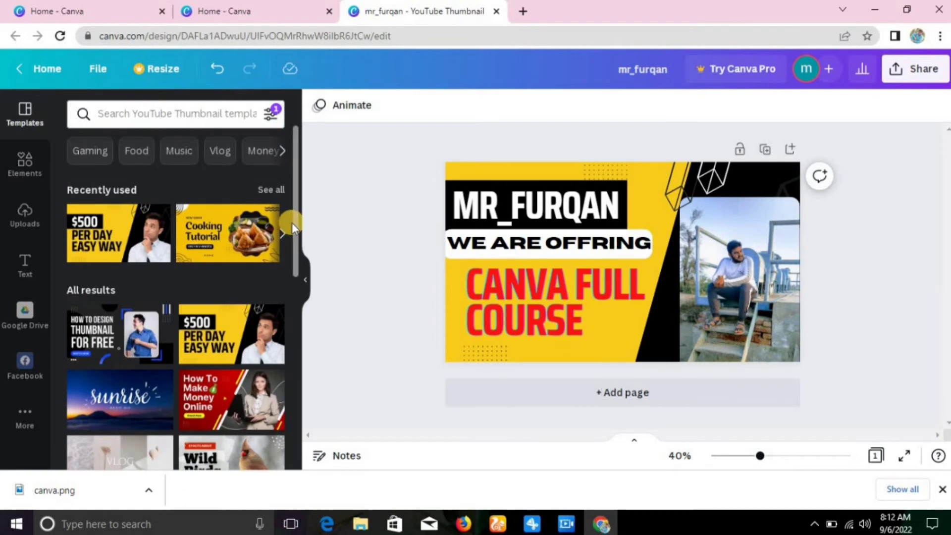
pyautogui.moveTo(293, 223); pyautogui.dragTo(295, 278)
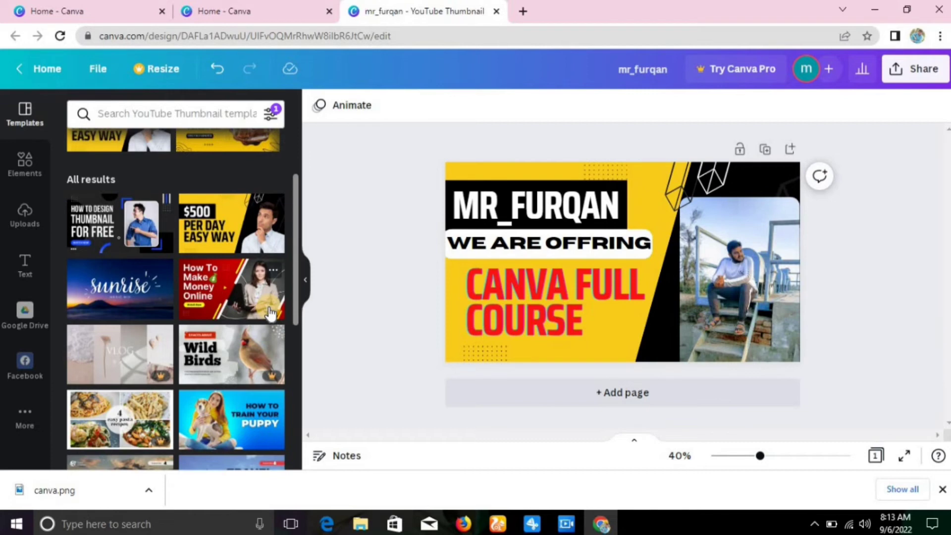
# Step: Move the "CANVA FULL COURSE" text slightly down, away from the white banner
pyautogui.click(566, 317)
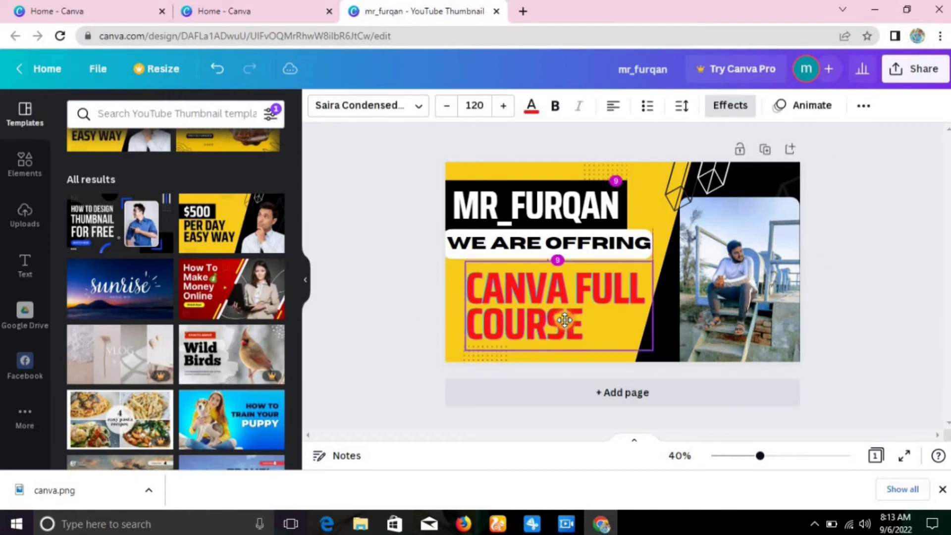
pyautogui.click(386, 321)
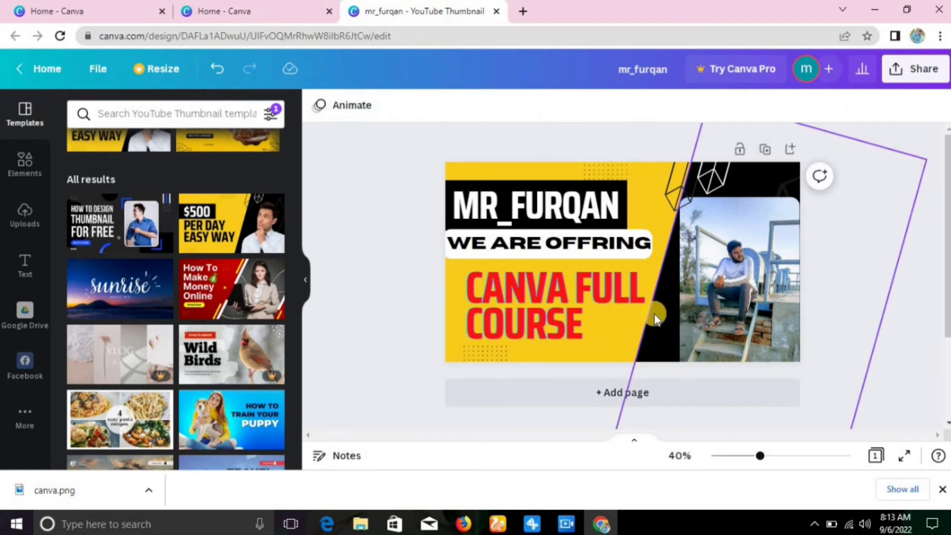
# Step: Make a copy of the geometric line graphic at the upper end of the black diagonal area
pyautogui.click(679, 188)
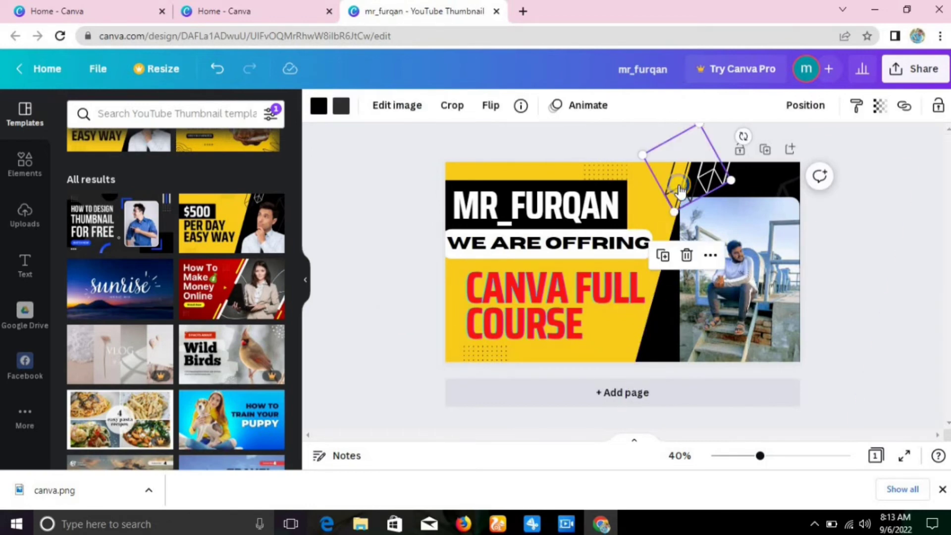
pyautogui.rightClick(680, 191)
pyautogui.click(697, 161)
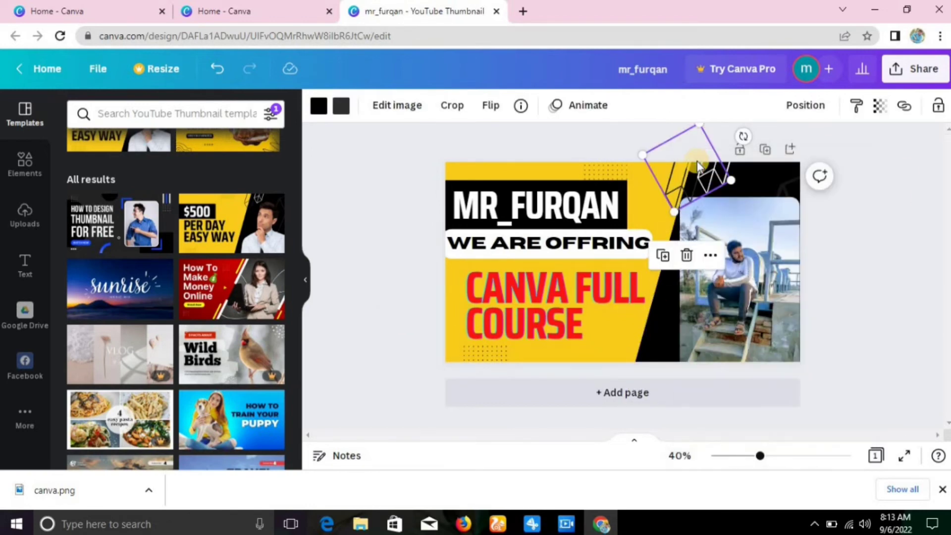
pyautogui.rightClick(697, 162)
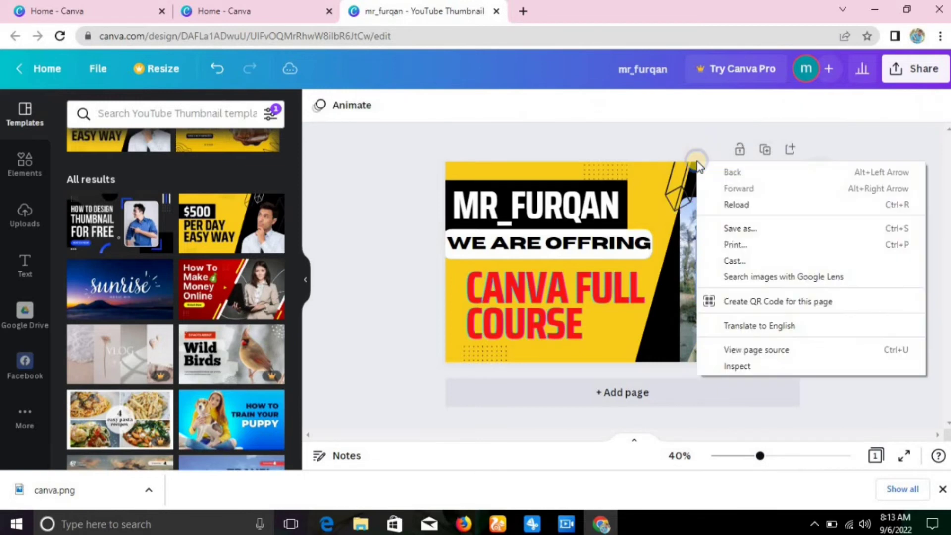
pyautogui.click(658, 198)
pyautogui.click(659, 198)
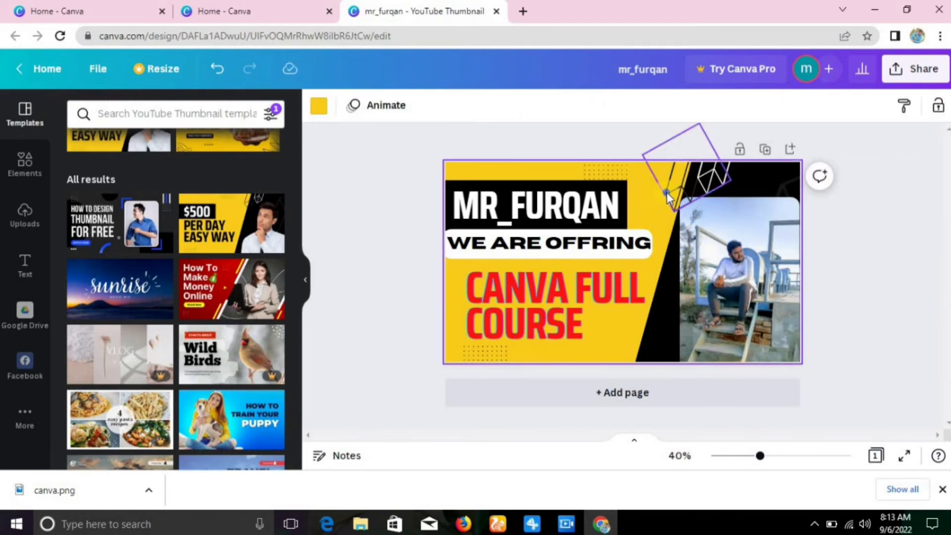
pyautogui.rightClick(668, 199)
pyautogui.click(687, 197)
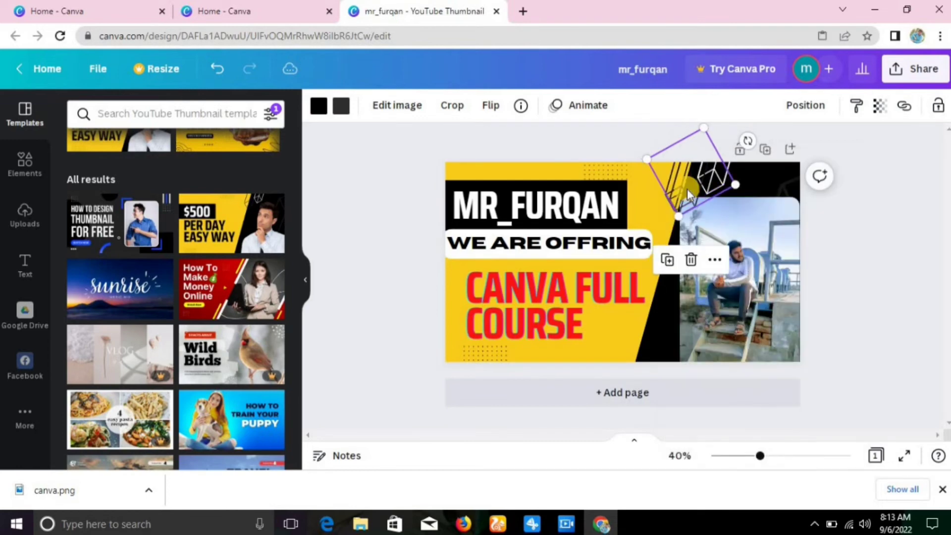
# Step: Place the copied line graphic at the lower end of the black area beside the photo and rotate it to a slight tilt
pyautogui.moveTo(678, 205); pyautogui.dragTo(660, 333)
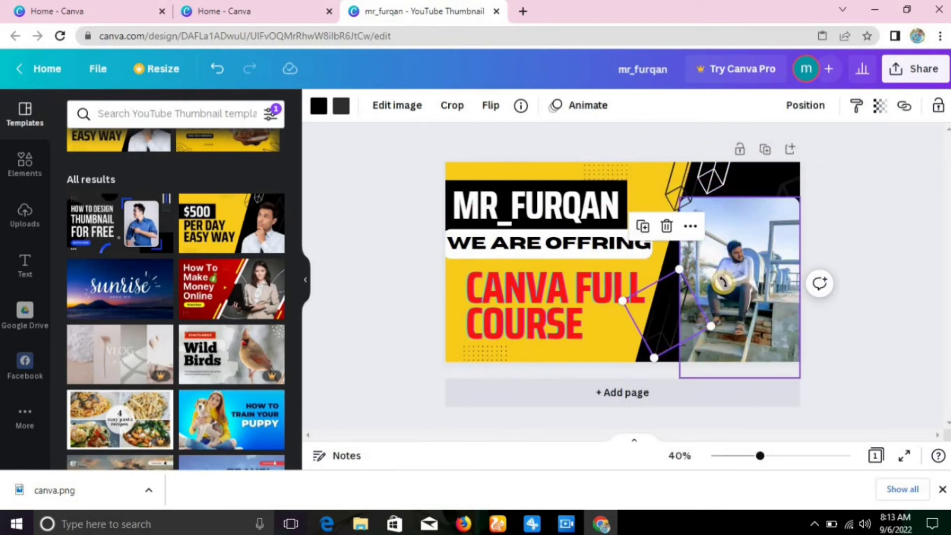
pyautogui.moveTo(723, 282); pyautogui.dragTo(658, 409)
pyautogui.moveTo(642, 408)
pyautogui.mouseDown()
pyautogui.moveTo(626, 408)
pyautogui.moveTo(653, 411)
pyautogui.mouseUp()
pyautogui.moveTo(654, 316); pyautogui.dragTo(663, 340)
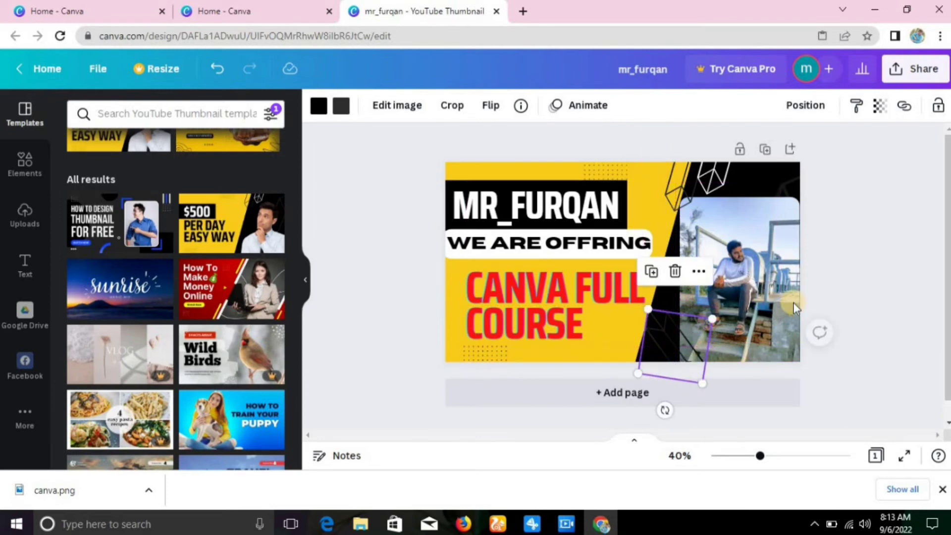
pyautogui.click(850, 277)
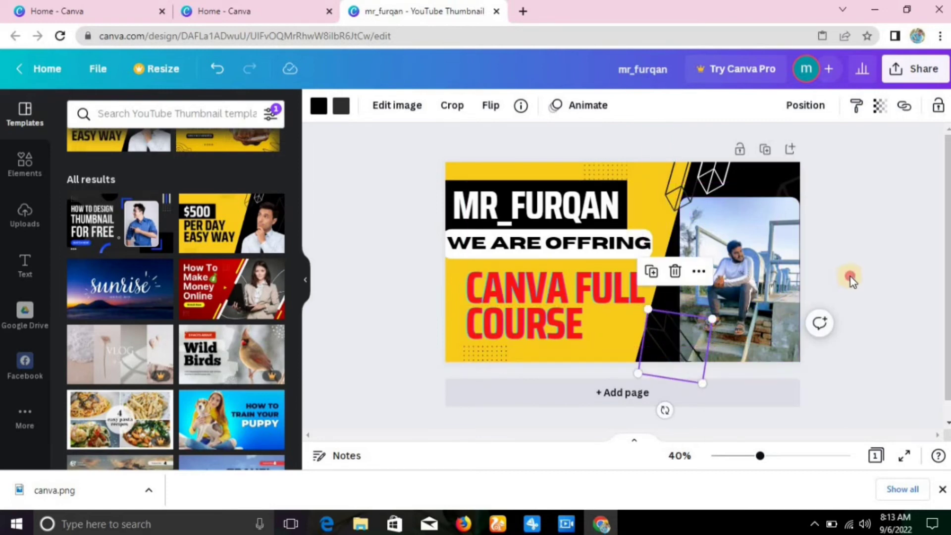
pyautogui.click(684, 353)
pyautogui.moveTo(668, 410); pyautogui.dragTo(661, 409)
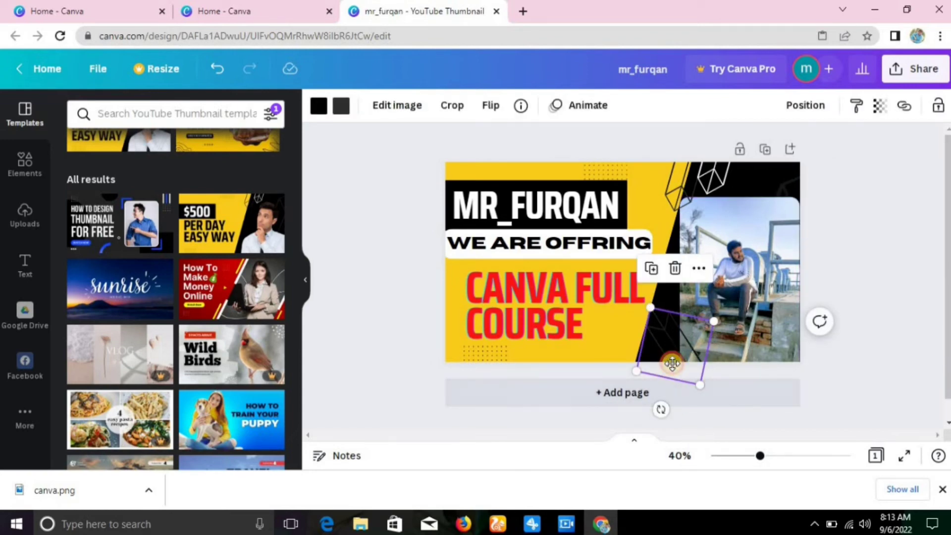
# Step: Nudge the copied line graphic into place at the lower end of the black area and deselect it
pyautogui.moveTo(672, 362); pyautogui.dragTo(671, 362)
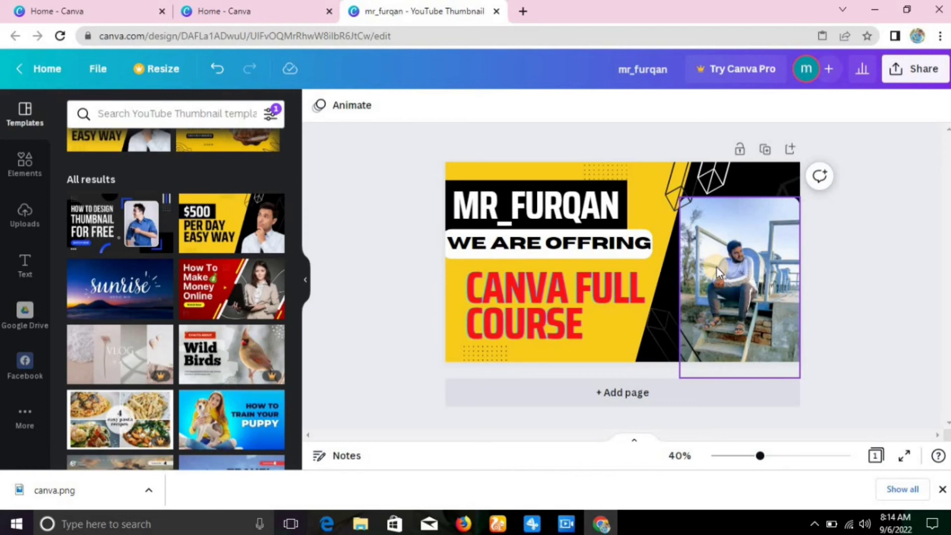
pyautogui.click(420, 358)
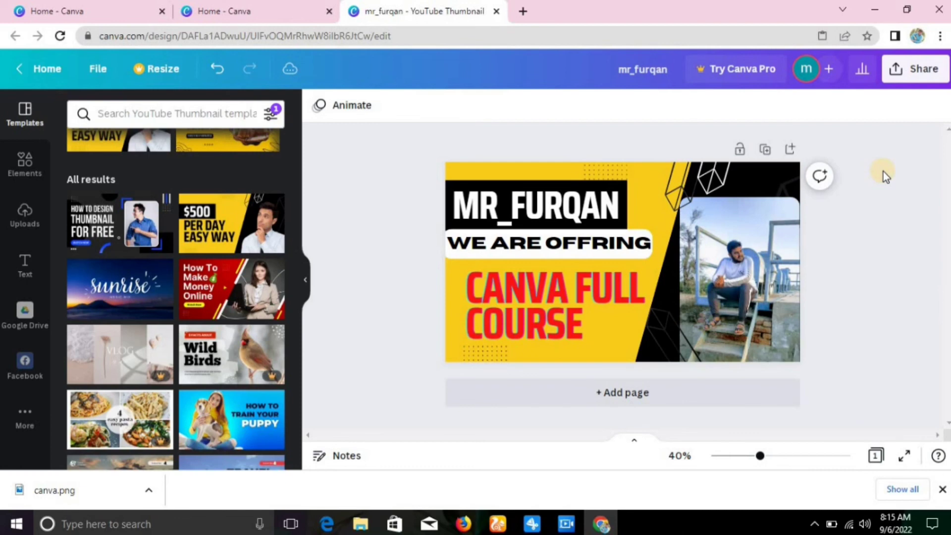
# Step: Try to download the finished thumbnail with PNG as the file type
pyautogui.click(910, 75)
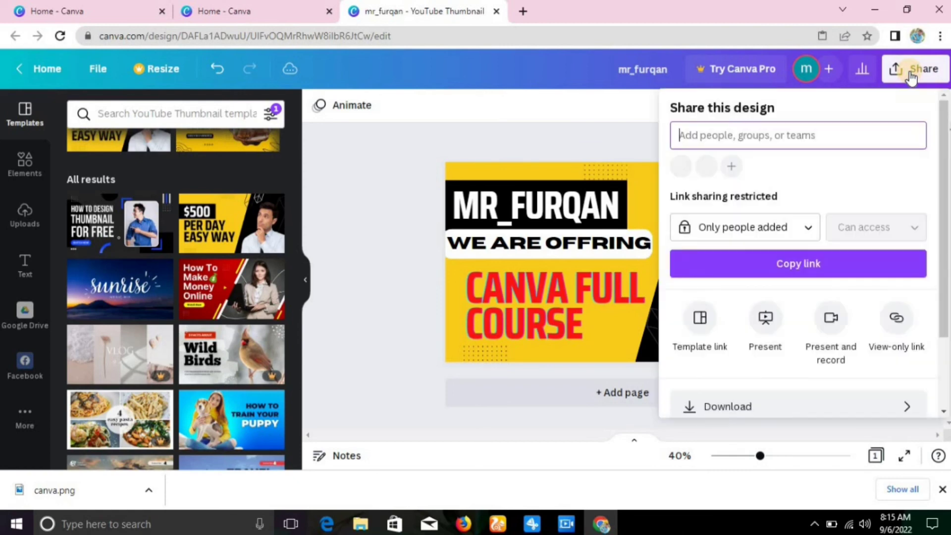
pyautogui.click(763, 397)
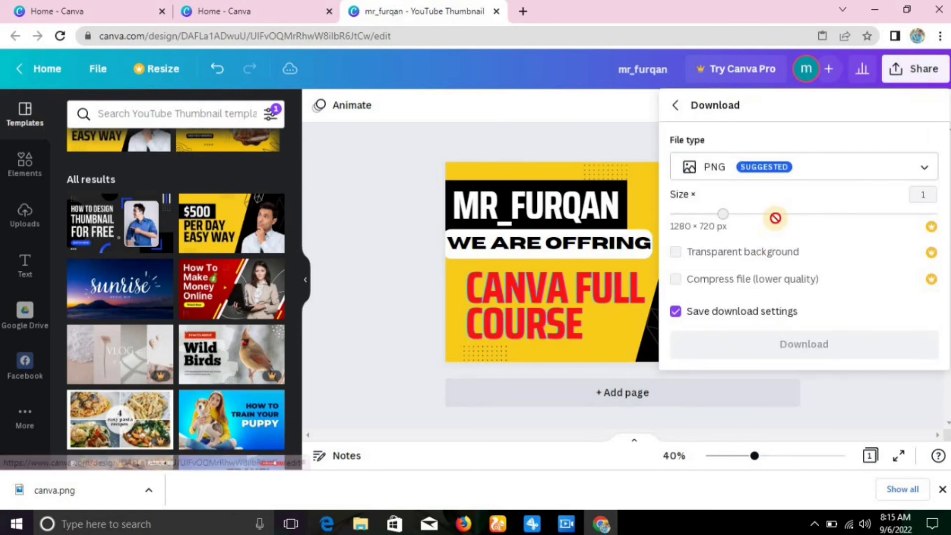
pyautogui.click(739, 168)
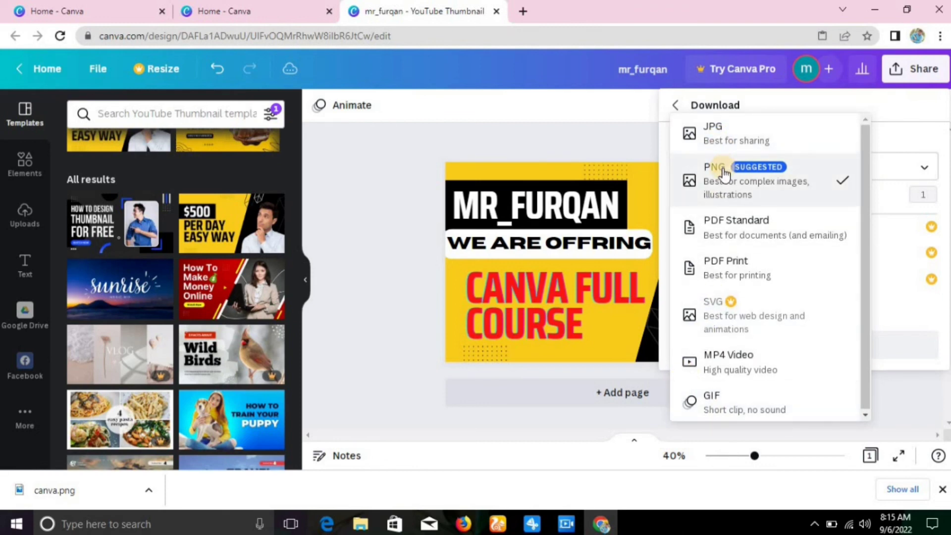
pyautogui.click(424, 256)
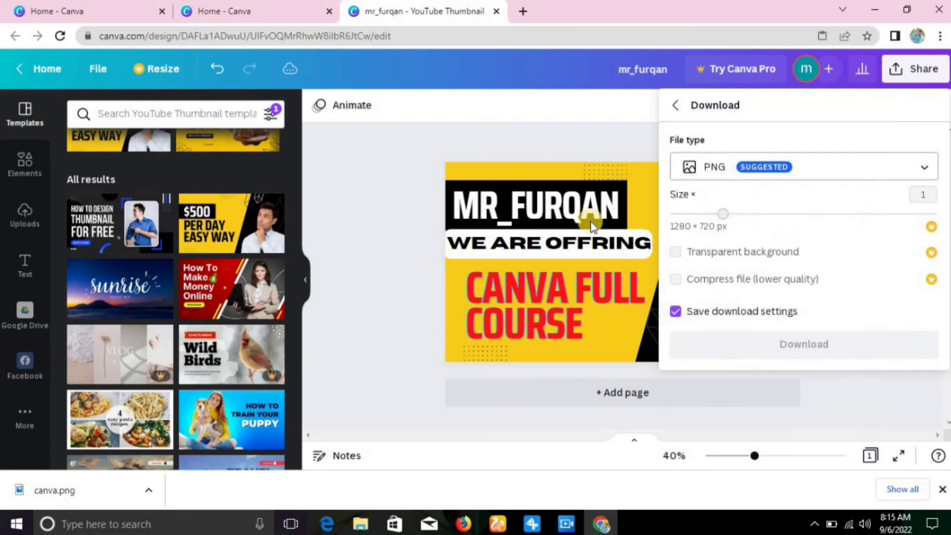
pyautogui.click(764, 345)
pyautogui.click(804, 167)
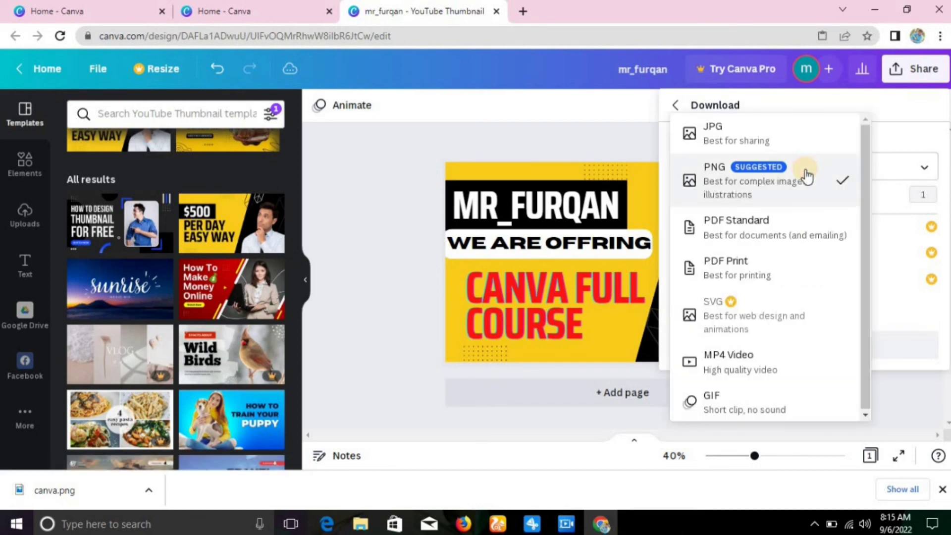
pyautogui.click(805, 175)
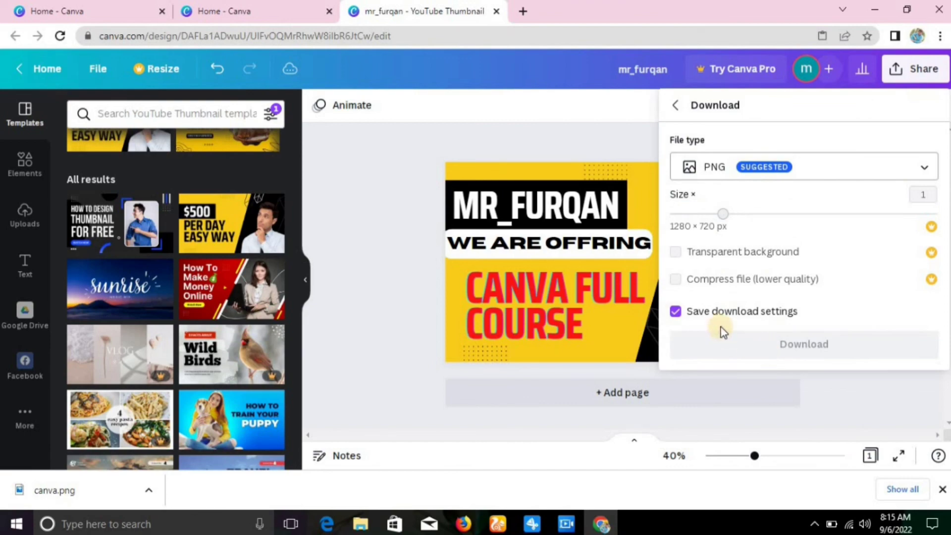
# Step: Try to enable file compression (lower quality) for the download, and dismiss the upgrade offer and download options
pyautogui.click(676, 280)
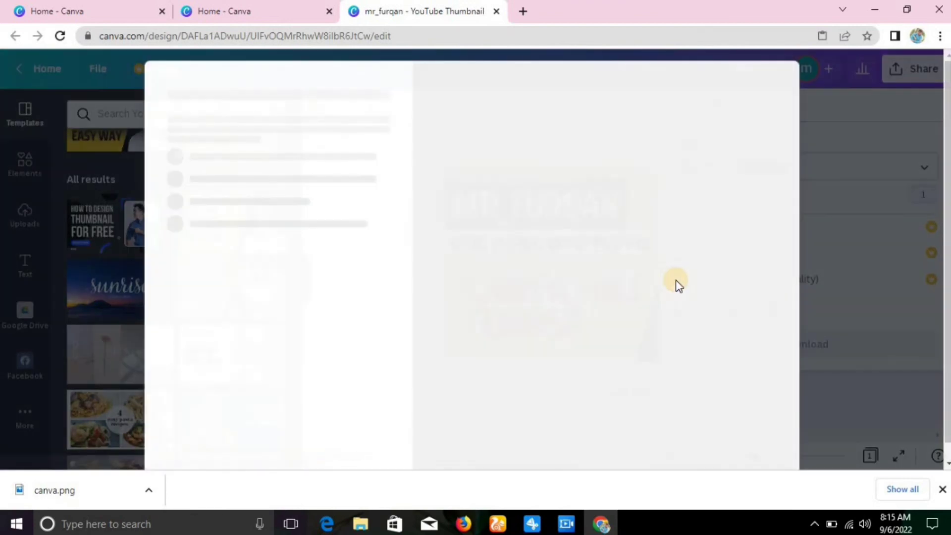
pyautogui.click(817, 79)
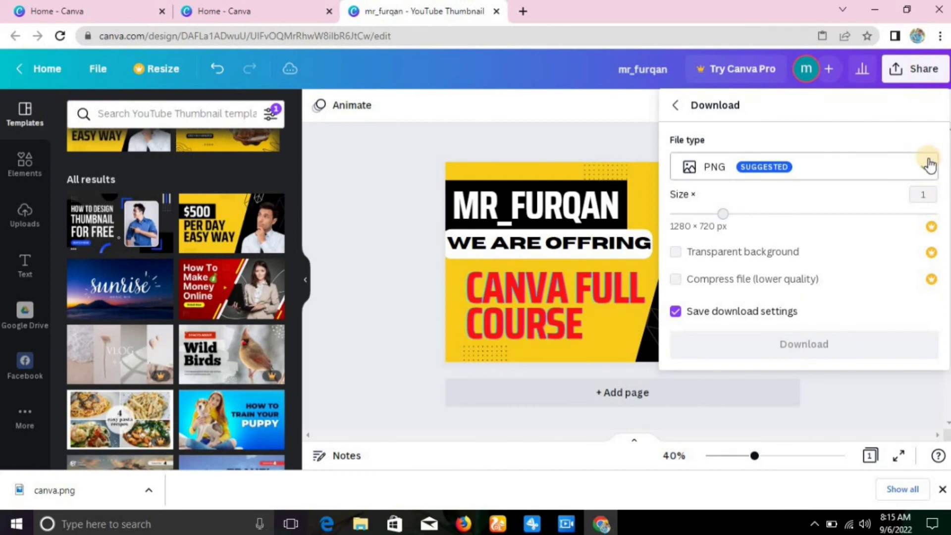
pyautogui.click(580, 127)
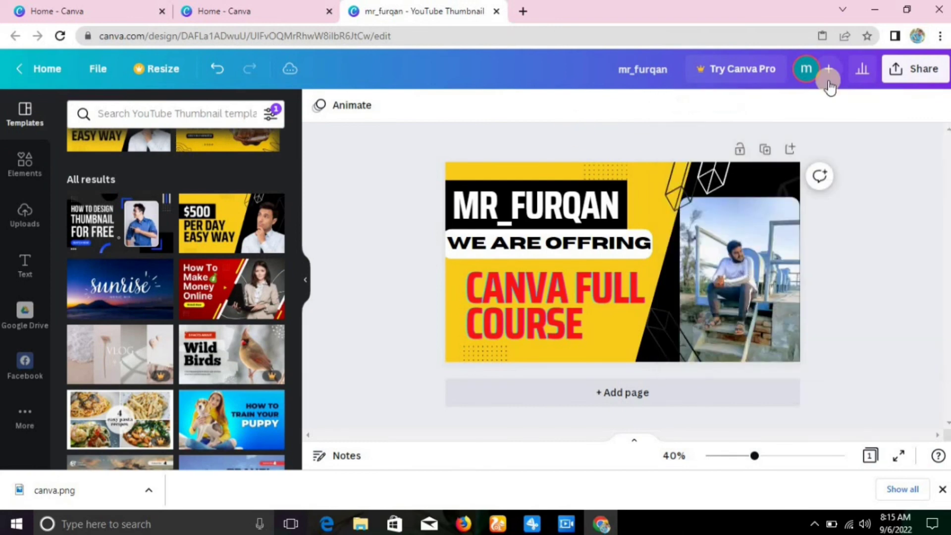
# Step: Bring up the thumbnail's download settings again and check the computer's internet connection status
pyautogui.click(912, 67)
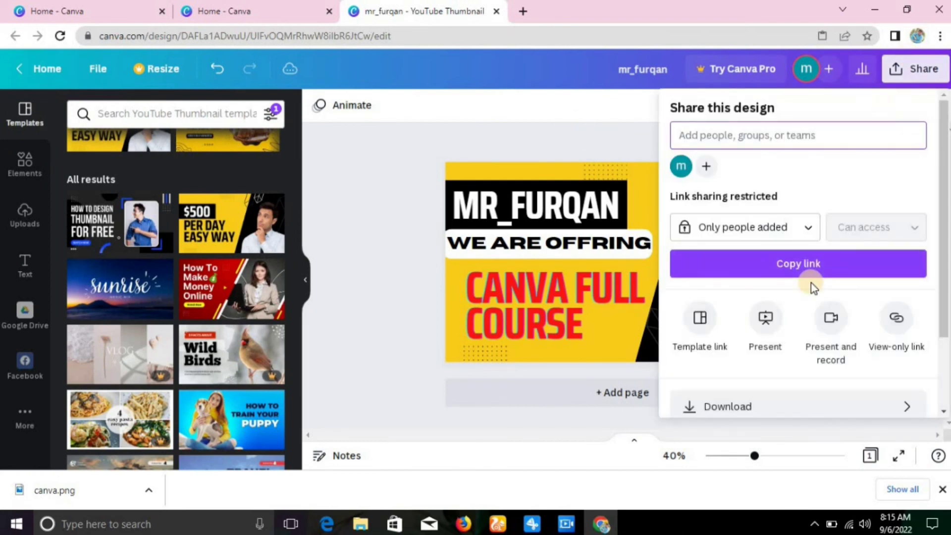
pyautogui.click(762, 391)
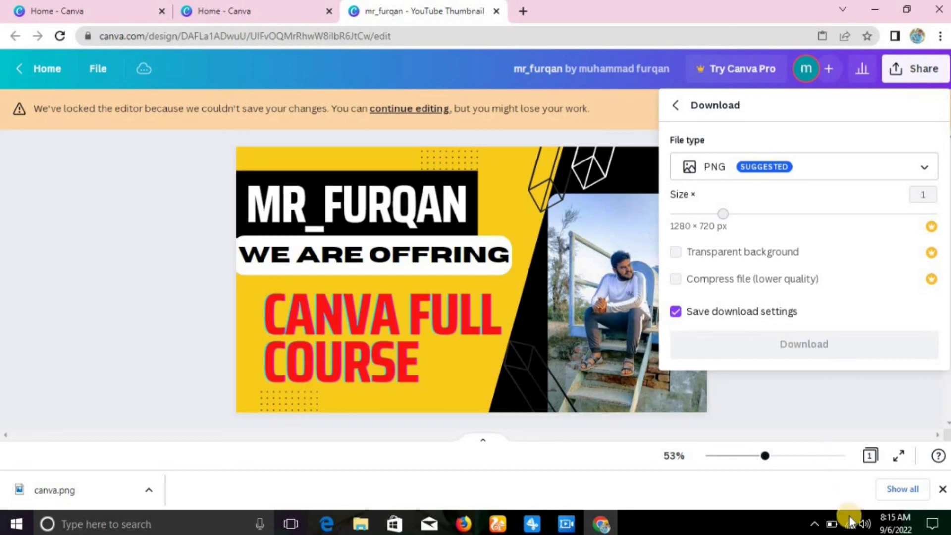
pyautogui.moveTo(851, 528)
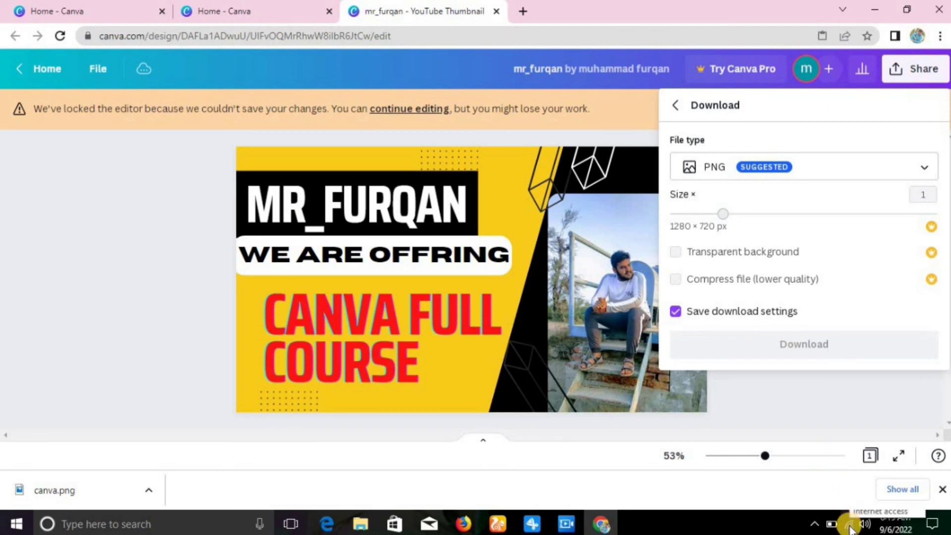